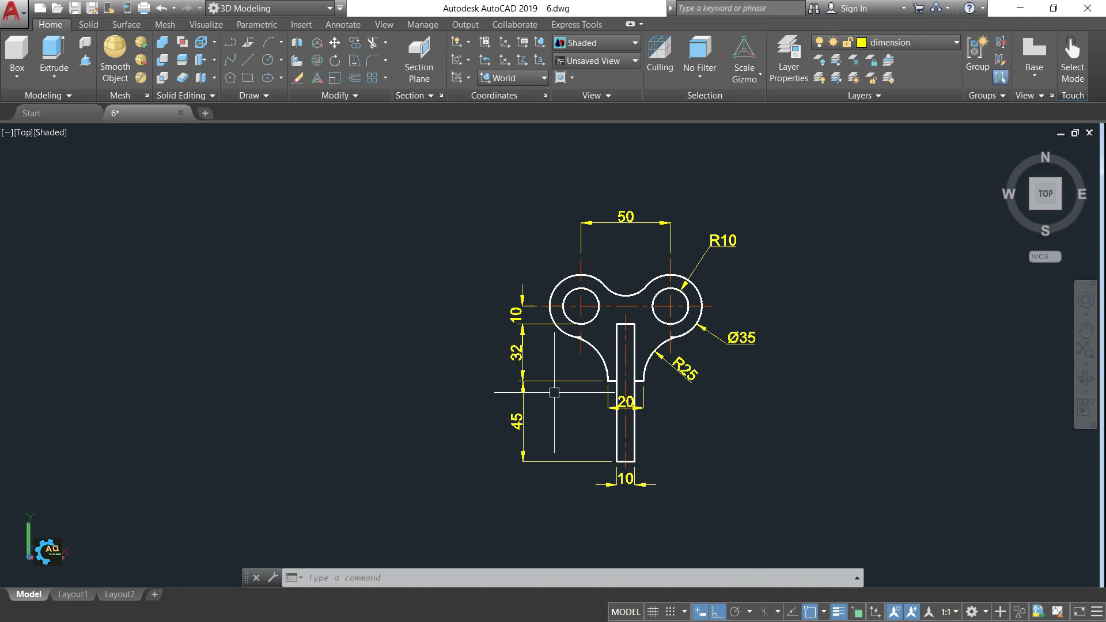
# Step: Copy the complete dimensioned key drawing to an empty area left of the original
pyautogui.scroll(2, 610, 212)
pyautogui.moveTo(746, 312); pyautogui.dragTo(723, 239, button='middle')
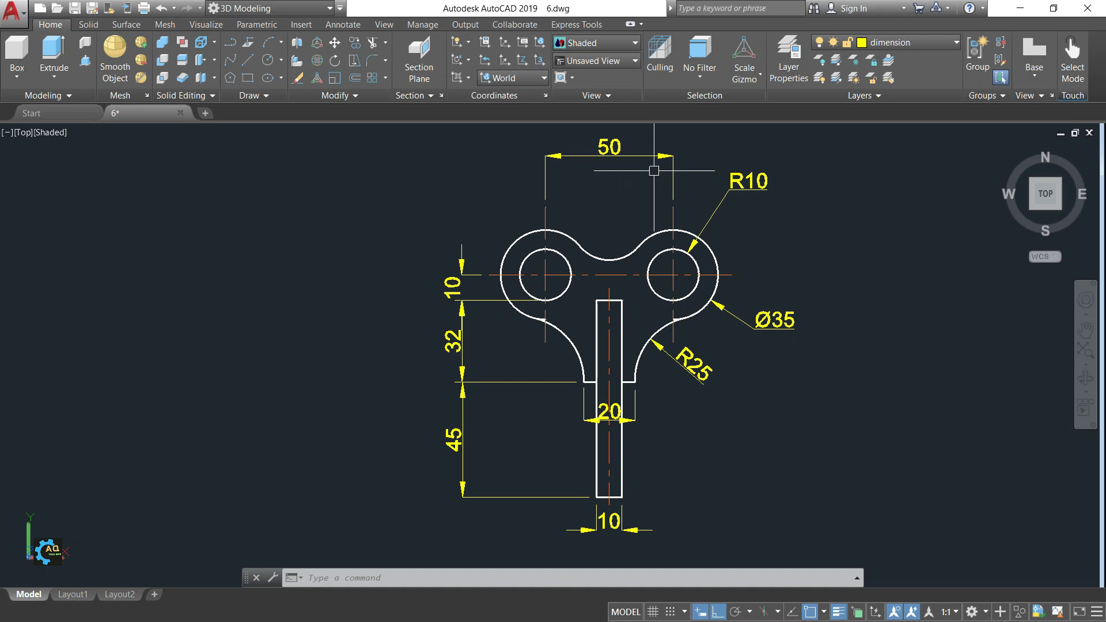
pyautogui.moveTo(686, 274); pyautogui.dragTo(695, 276, button='middle')
pyautogui.write('CO')
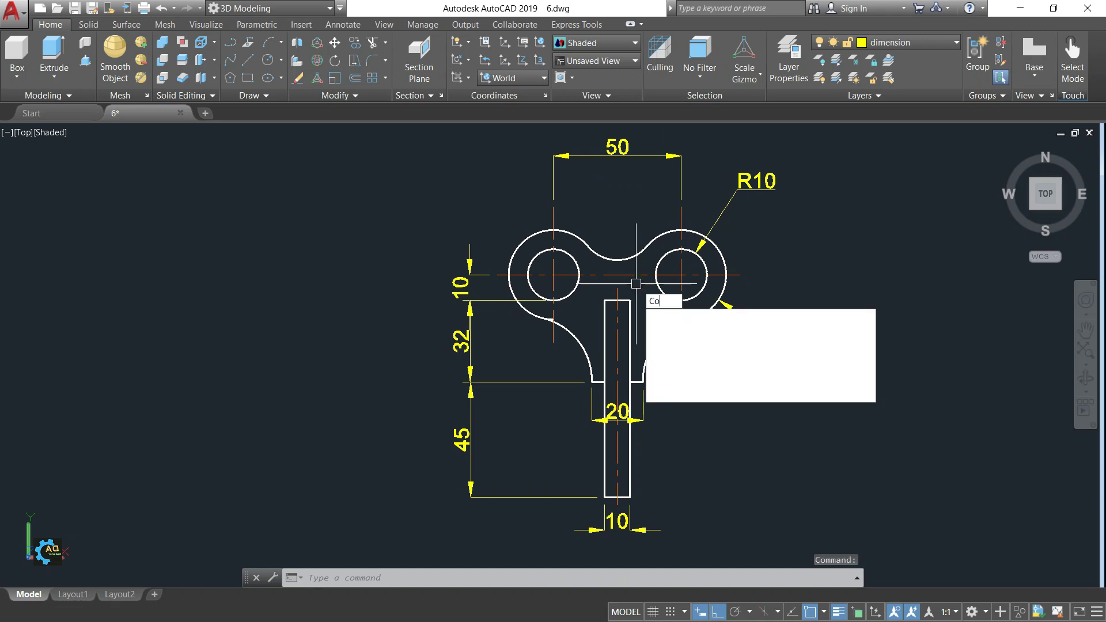
pyautogui.press('Return')
pyautogui.scroll(-4, 636, 284)
pyautogui.click(734, 222)
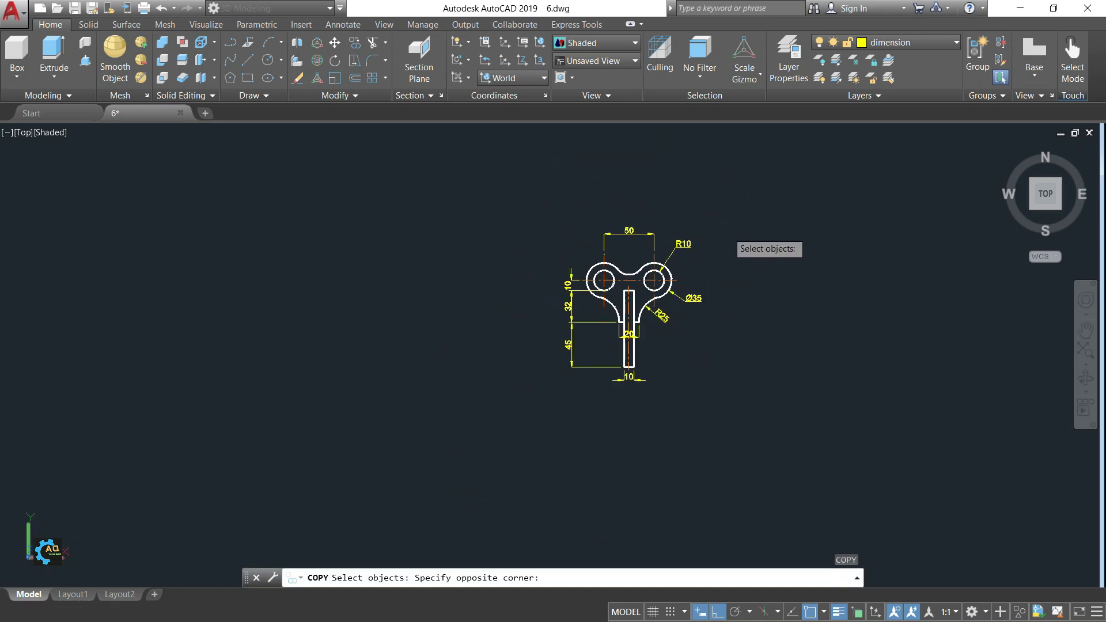
pyautogui.click(512, 432)
pyautogui.press('Return')
pyautogui.click(720, 401)
pyautogui.click(455, 403)
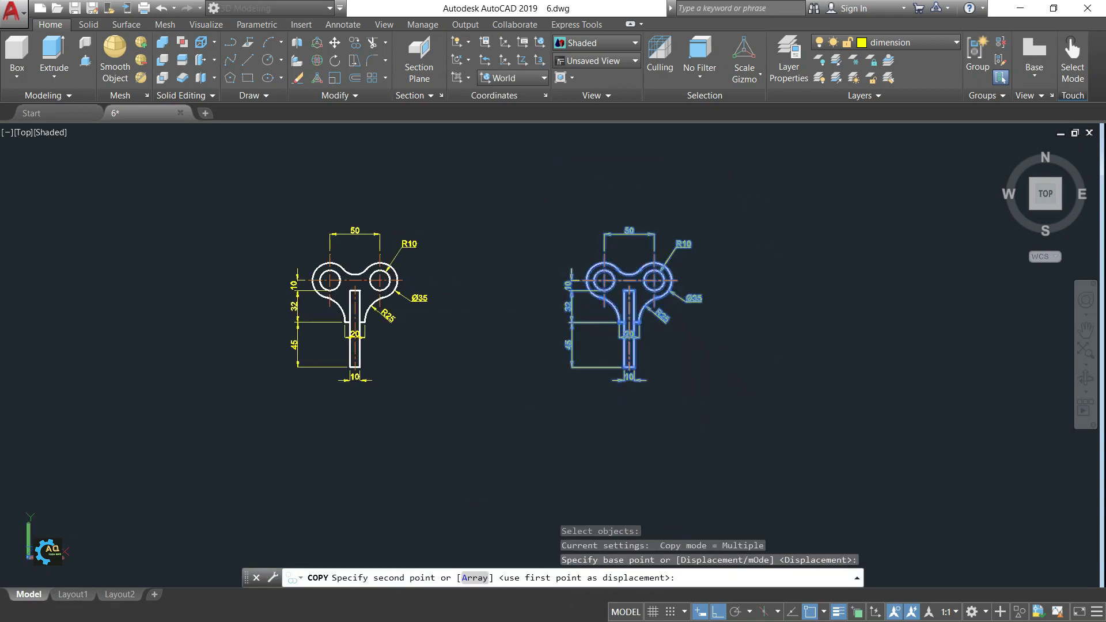
pyautogui.scroll(2, 345, 253)
pyautogui.scroll(2, 346, 254)
pyautogui.press('Escape')
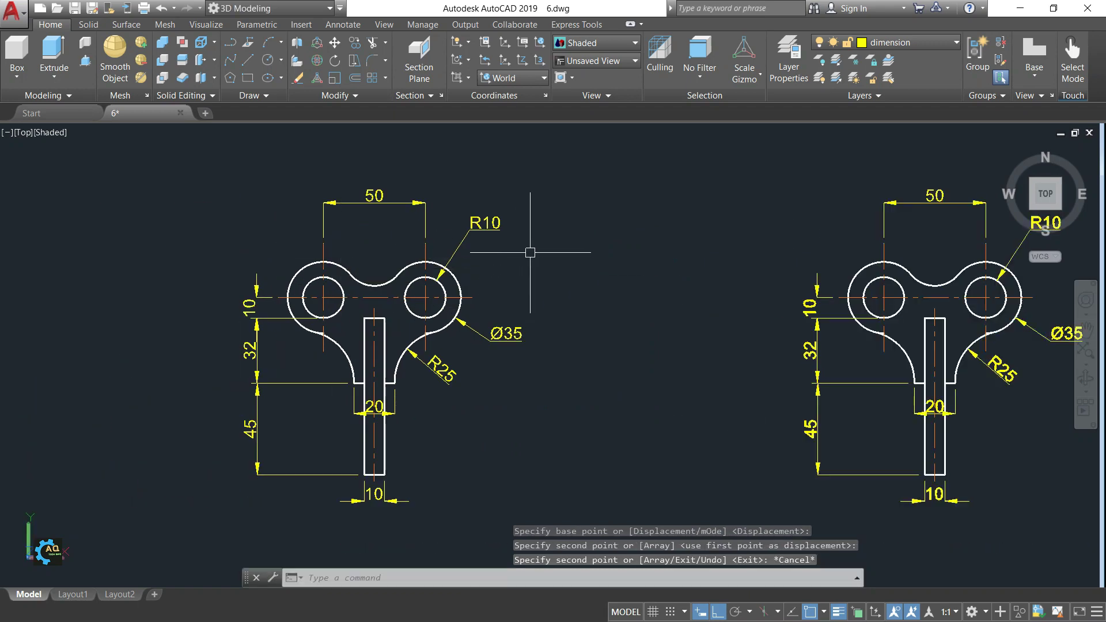
# Step: Delete the copied key's 50 and R10 dimensions, the centre lines through its holes, and the vertical dimensions beside it
pyautogui.click(550, 199)
pyautogui.click(296, 235)
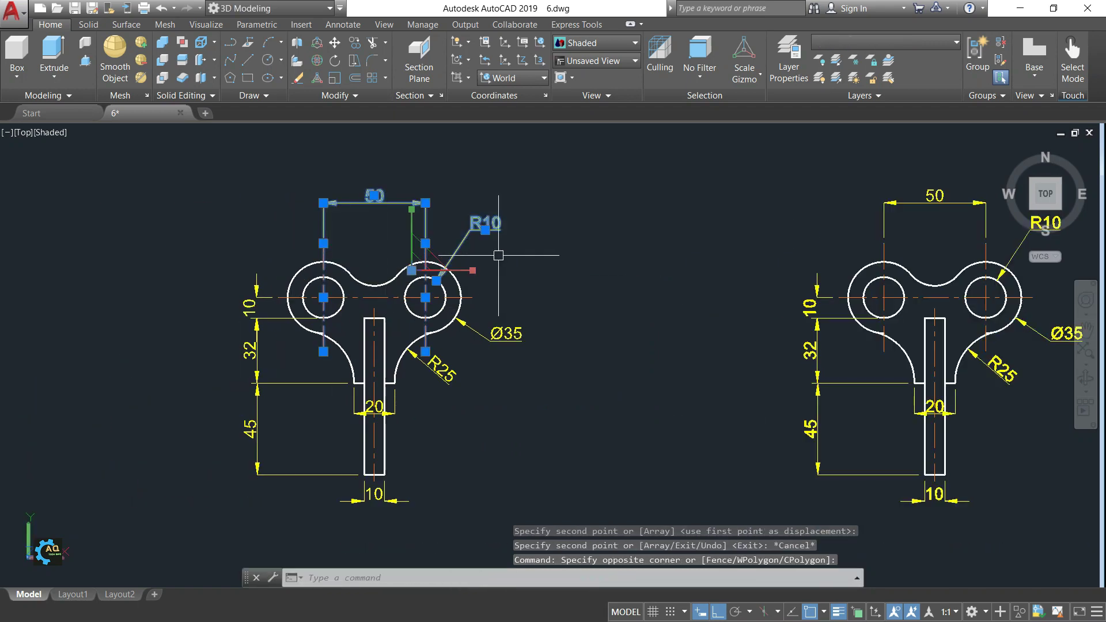
pyautogui.press('Delete')
pyautogui.click(284, 297)
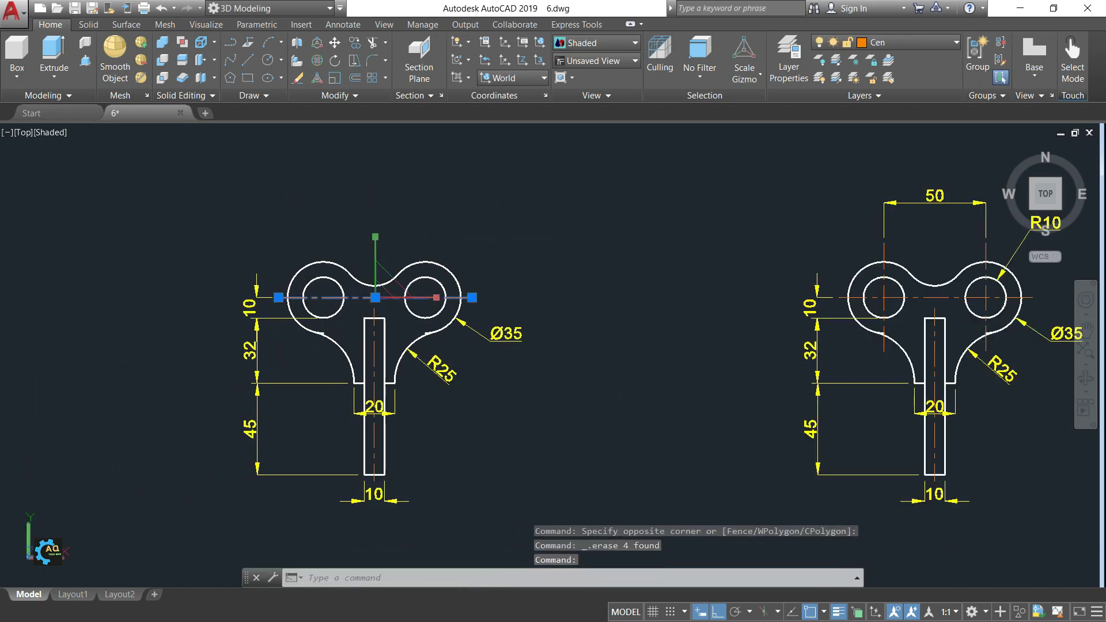
pyautogui.press('Delete')
pyautogui.click(268, 266)
pyautogui.click(205, 506)
pyautogui.press('Delete')
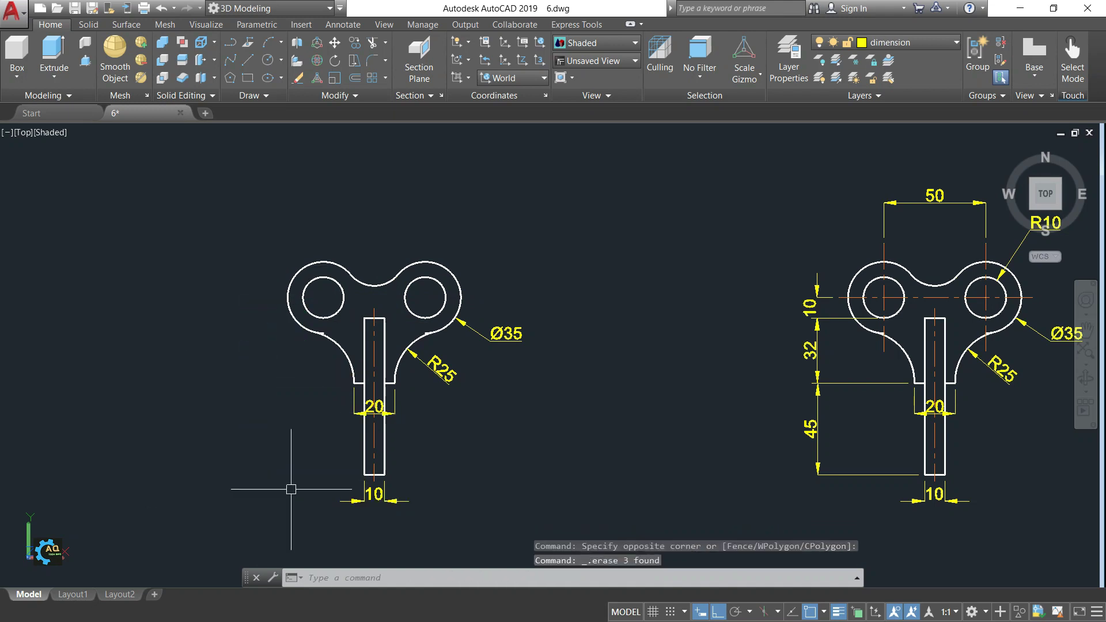
# Step: Delete the copied key's remaining width, diameter and radius dimensions and the shank's centre line, keeping only the outlines
pyautogui.click(394, 497)
pyautogui.press('Delete')
pyautogui.click(374, 402)
pyautogui.press('Delete')
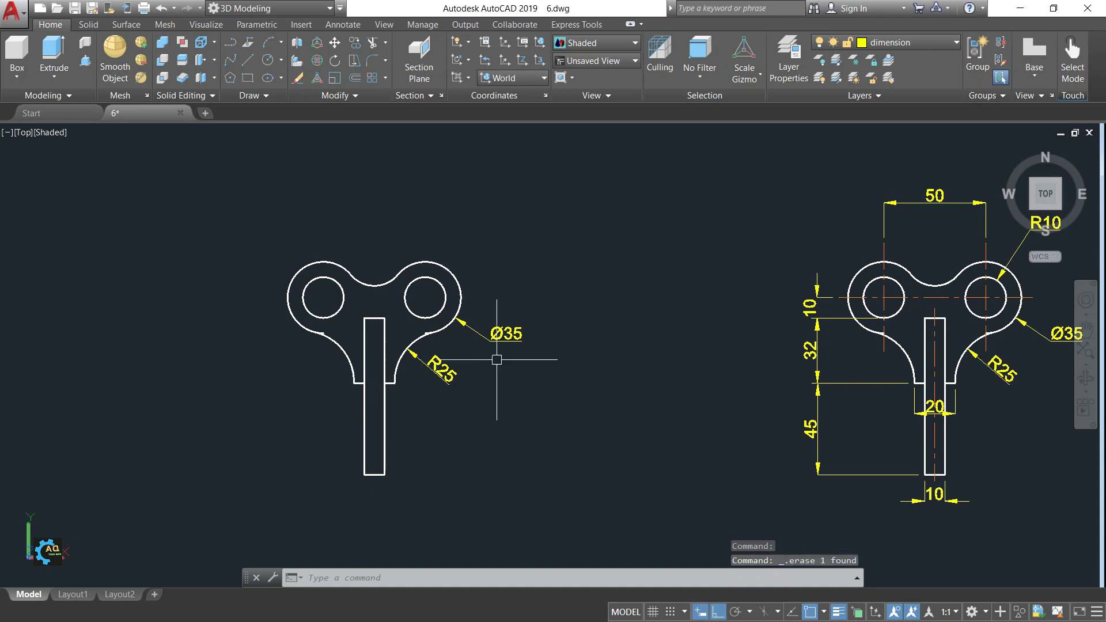
pyautogui.click(509, 338)
pyautogui.press('Delete')
pyautogui.click(439, 367)
pyautogui.press('Delete')
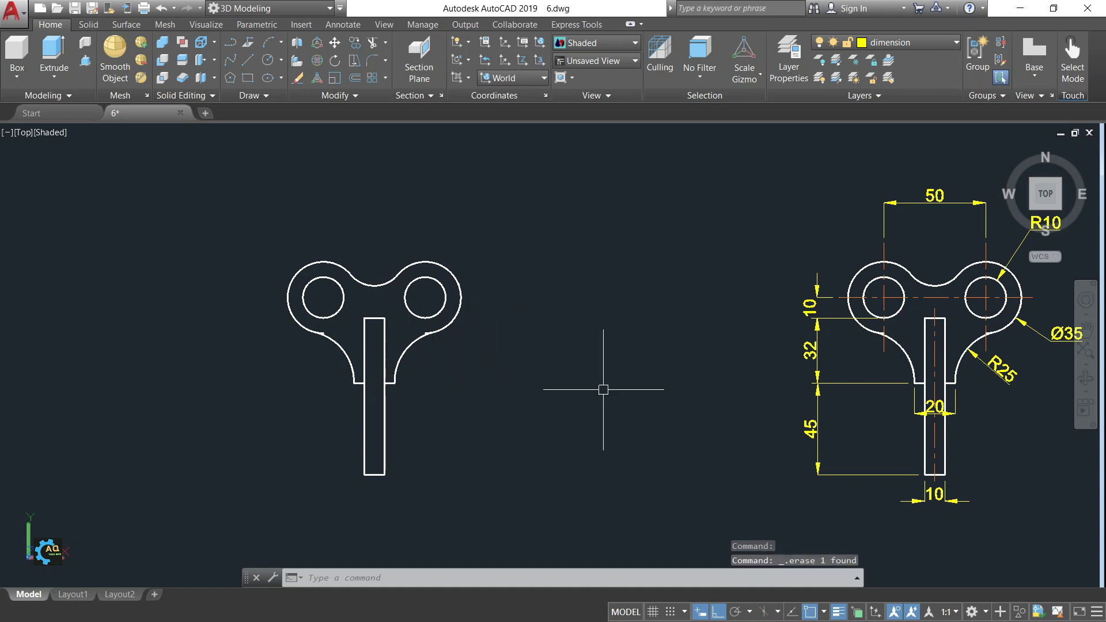
# Step: Switch to the SW Isometric view with the cleaned-up key outline in focus
pyautogui.click(1032, 214)
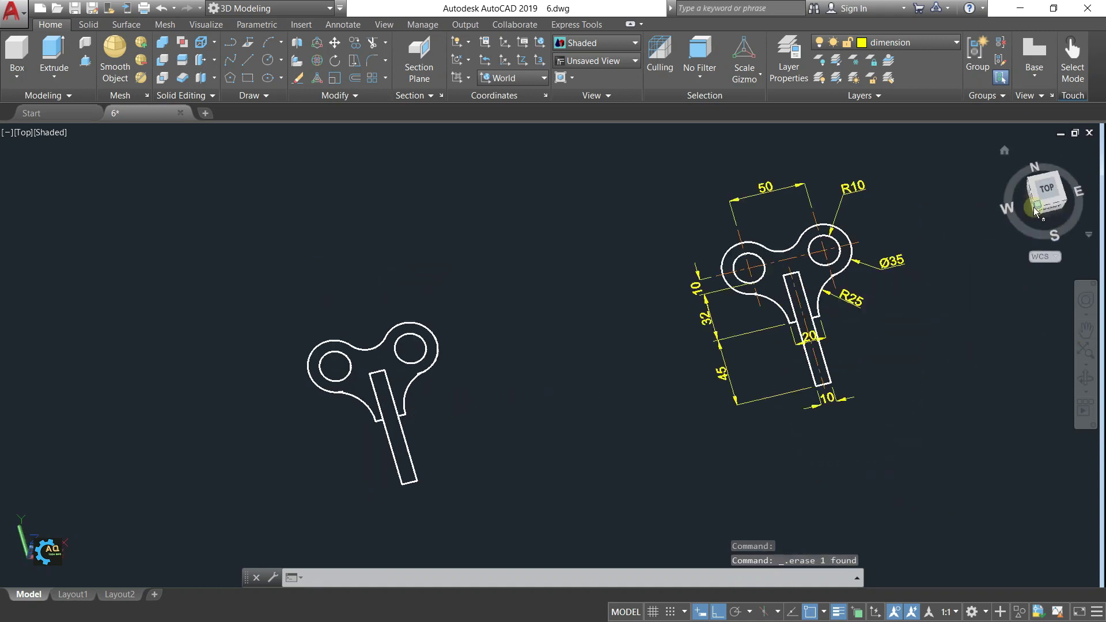
pyautogui.moveTo(466, 397)
pyautogui.mouseDown(button='middle')
pyautogui.moveTo(533, 367)
pyautogui.moveTo(509, 366)
pyautogui.mouseUp(button='middle')
pyautogui.scroll(4, 533, 367)
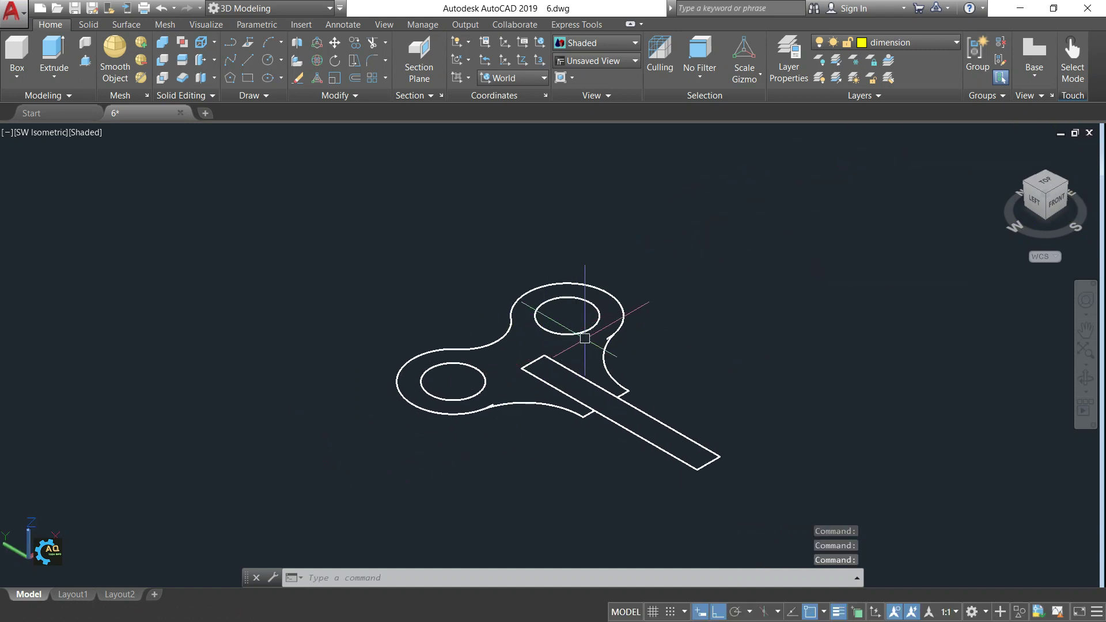
# Step: Trim the overhanging arc ends where both round lobes meet the concave curves of the key head
pyautogui.press('Return')
pyautogui.press('Return')
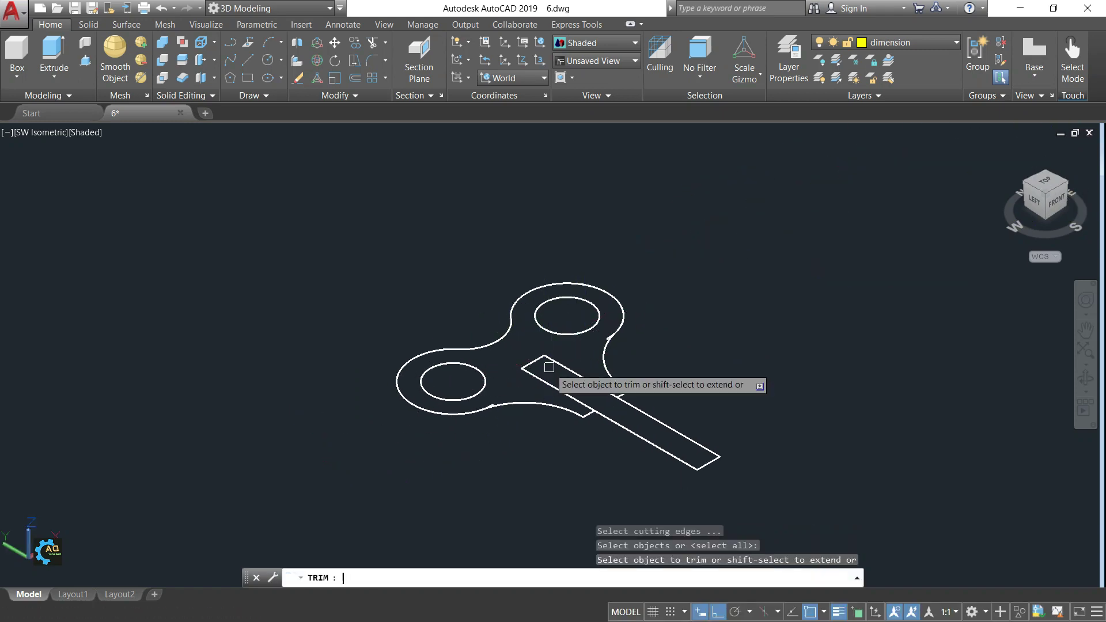
pyautogui.scroll(3, 500, 398)
pyautogui.scroll(3, 483, 411)
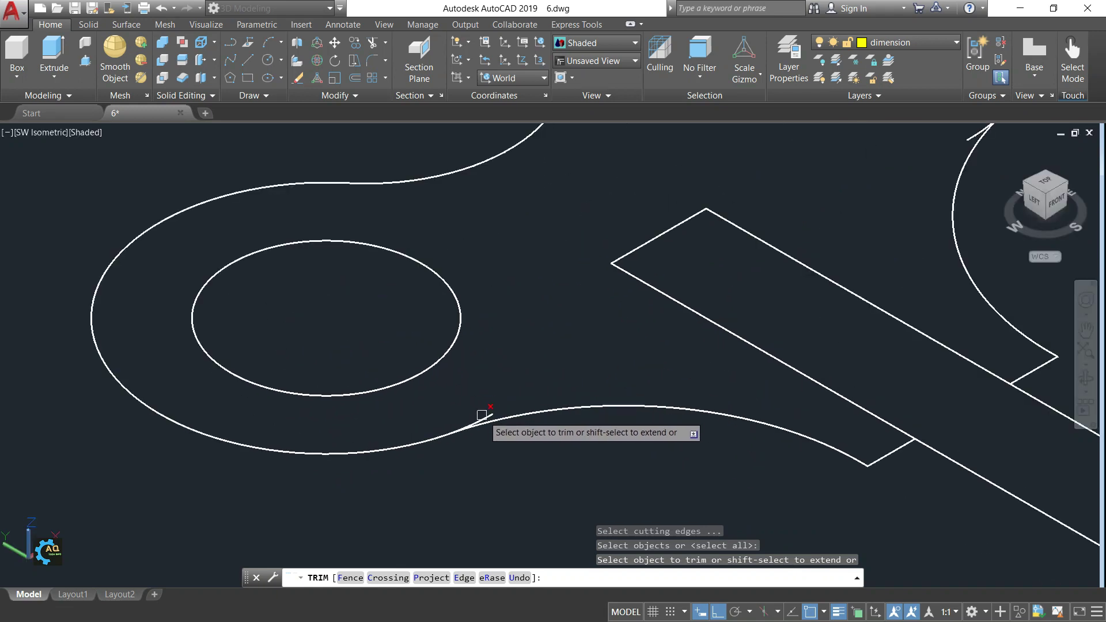
pyautogui.press('Escape')
pyautogui.press('Return')
pyautogui.press('Return')
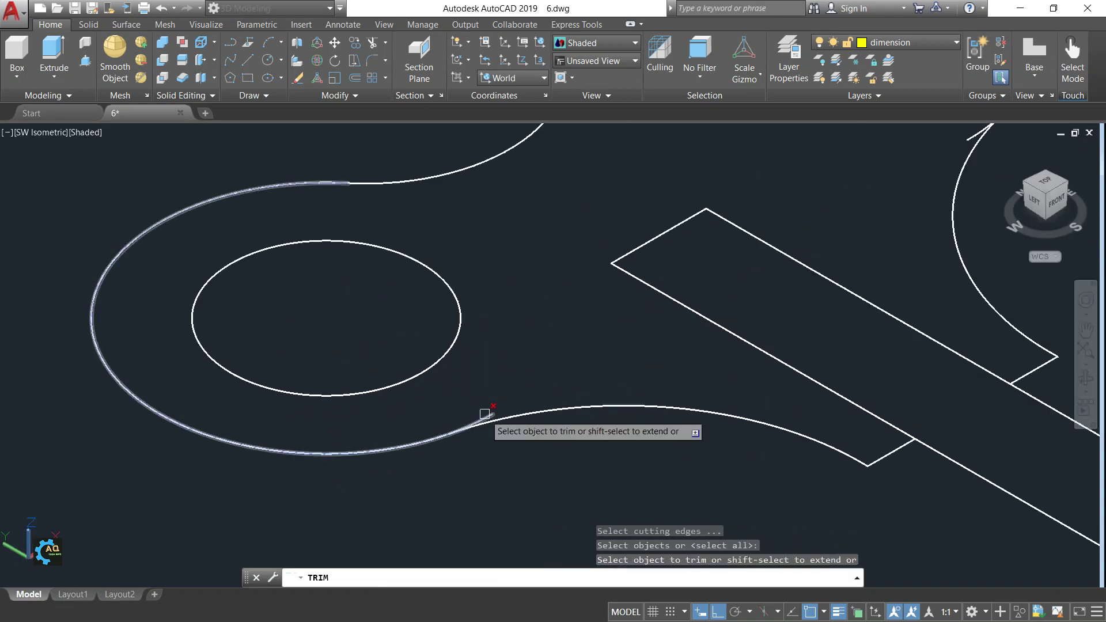
pyautogui.scroll(-2, 497, 406)
pyautogui.scroll(4, 795, 248)
pyautogui.click(724, 341)
pyautogui.scroll(-5, 720, 337)
pyautogui.press('Escape')
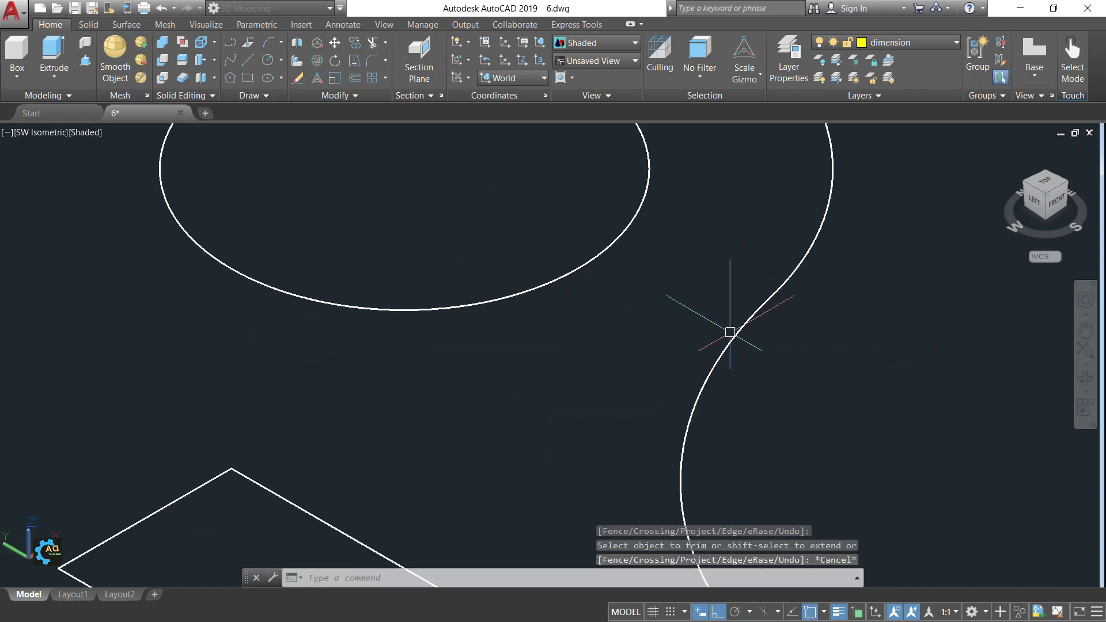
pyautogui.scroll(-4, 522, 291)
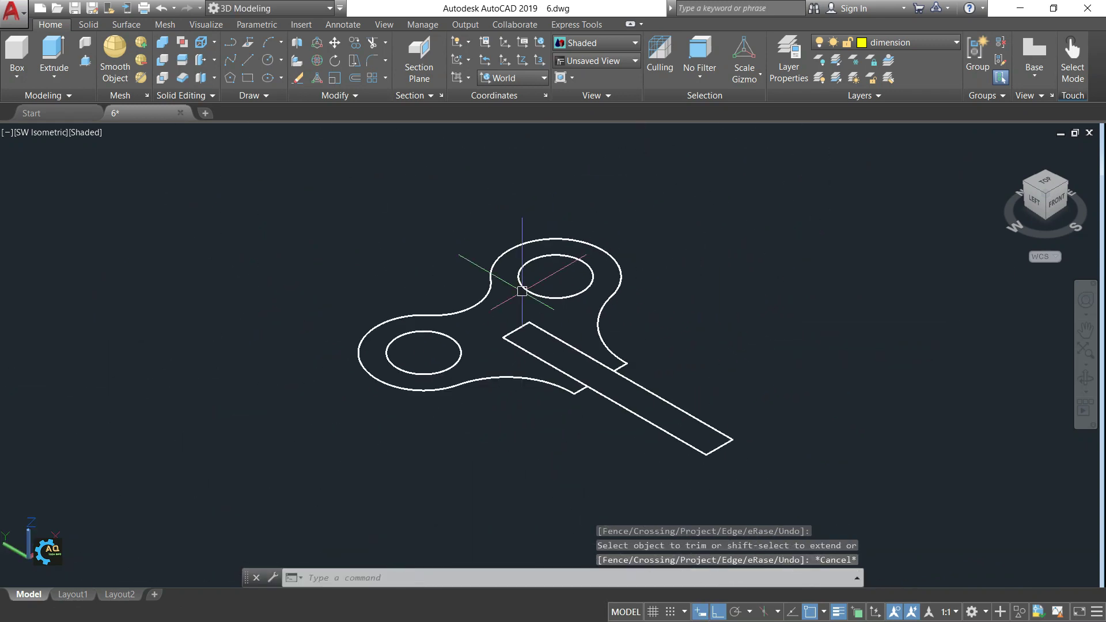
# Step: Presspull the key head area around the holes and shank upward to a height of 10
pyautogui.click(83, 67)
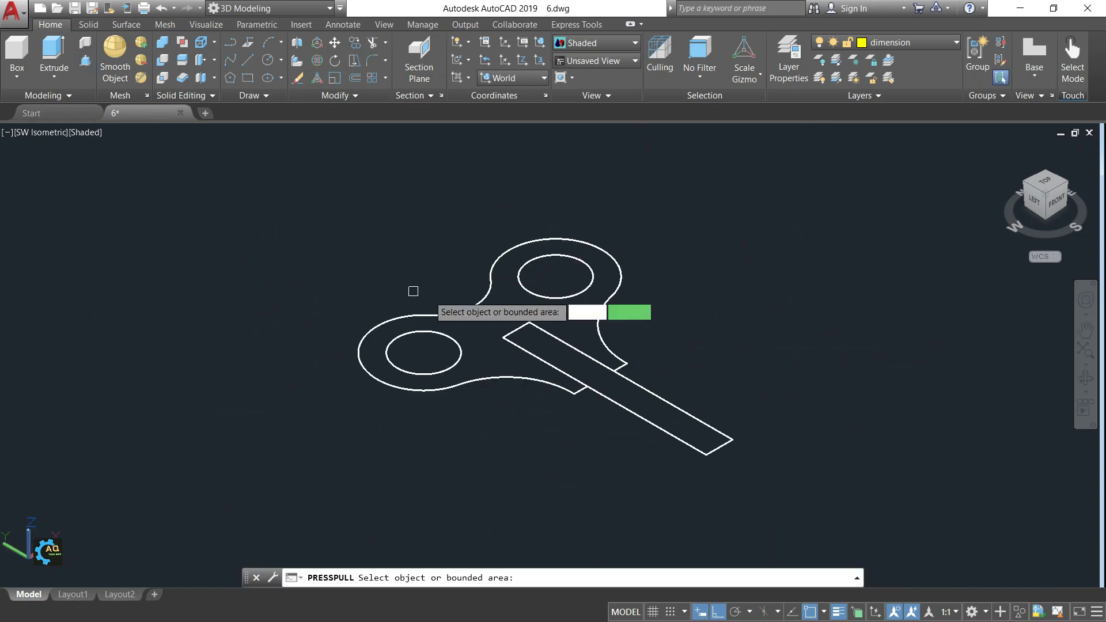
pyautogui.click(481, 338)
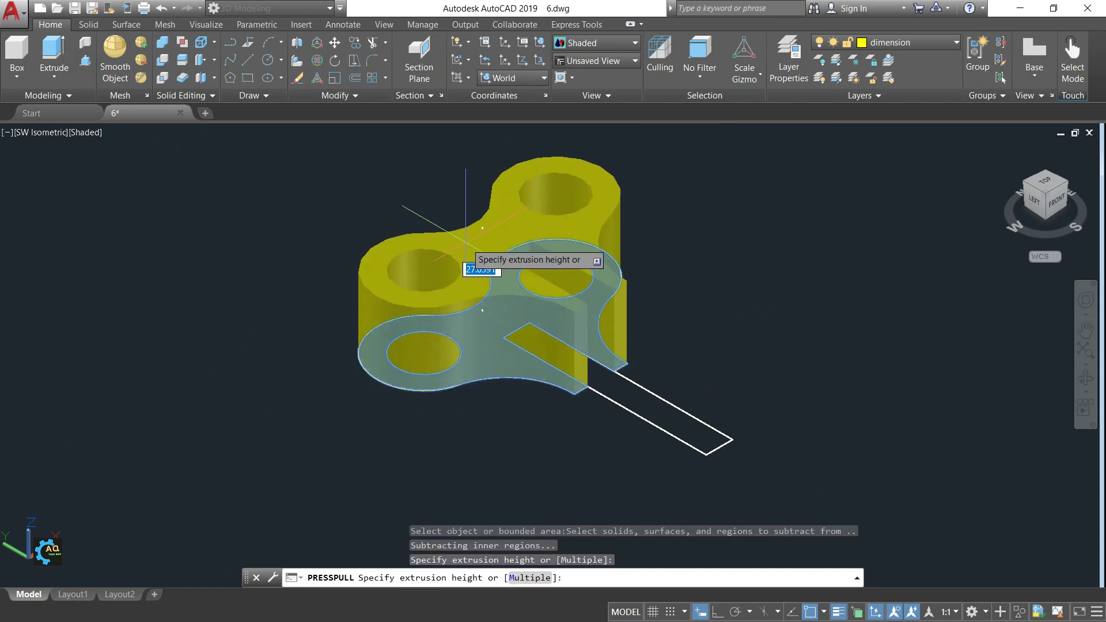
pyautogui.write('10')
pyautogui.press('Return')
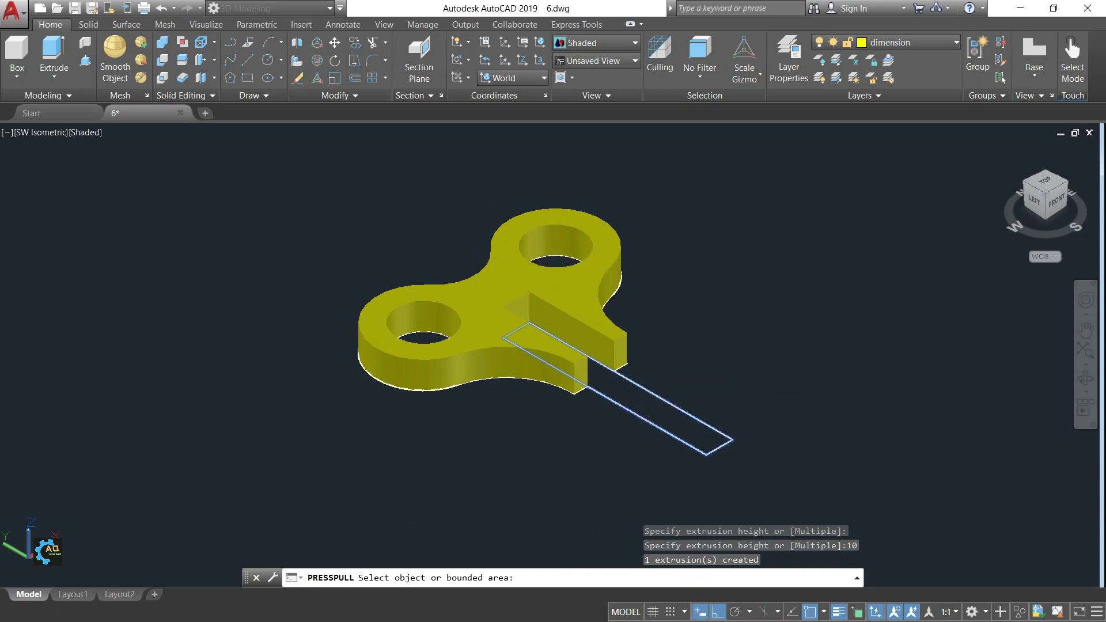
# Step: Presspull the full shank rectangle upward to a height of 15 and finish the command
pyautogui.click(622, 389)
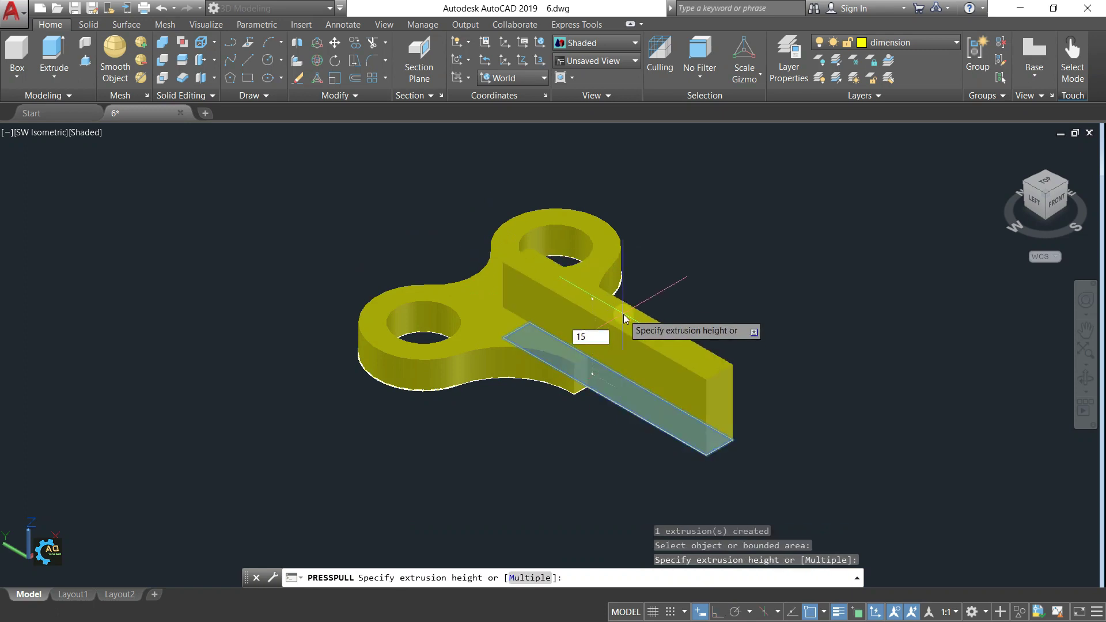
pyautogui.write('15')
pyautogui.press('Return')
pyautogui.press('Return')
# Step: Move the shank solid down 2.5 along the Z axis with the Move Gizmo
pyautogui.click(617, 322)
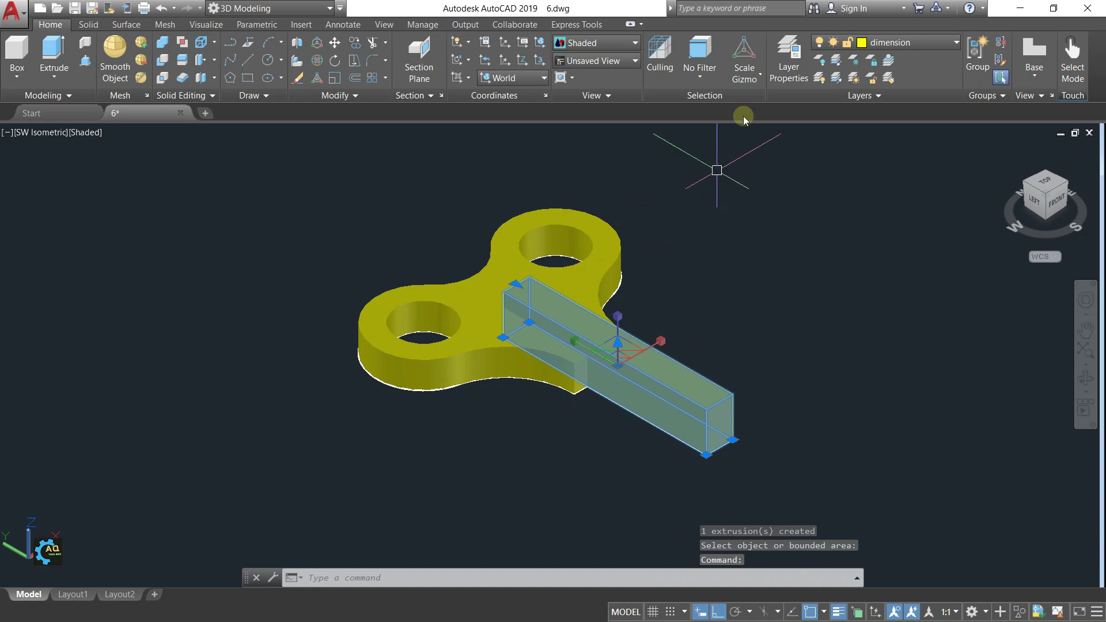
pyautogui.click(746, 73)
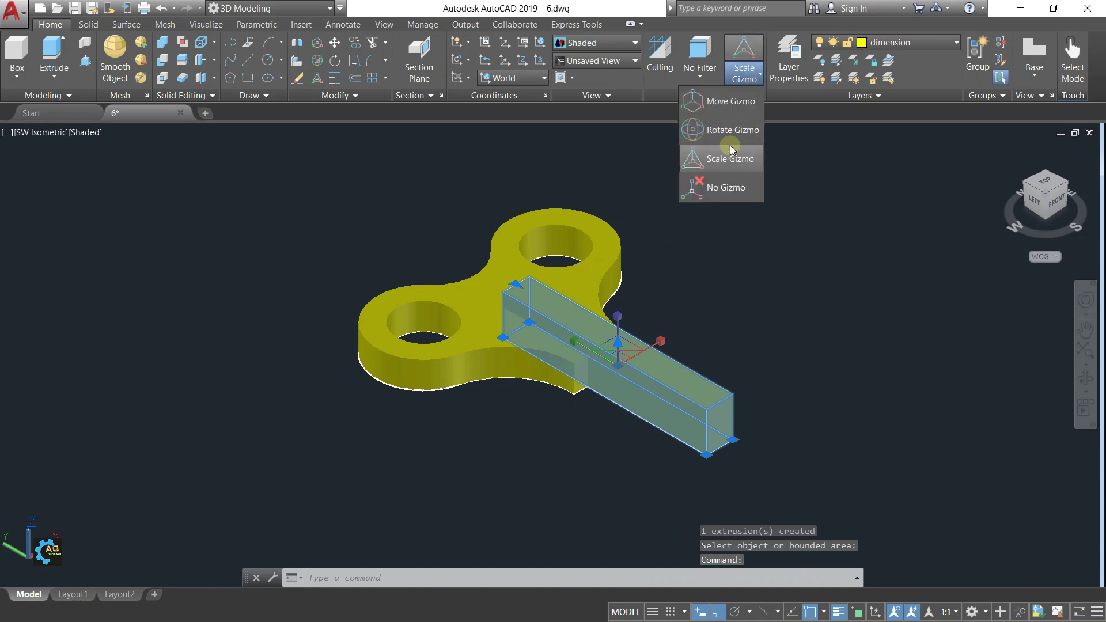
pyautogui.click(731, 102)
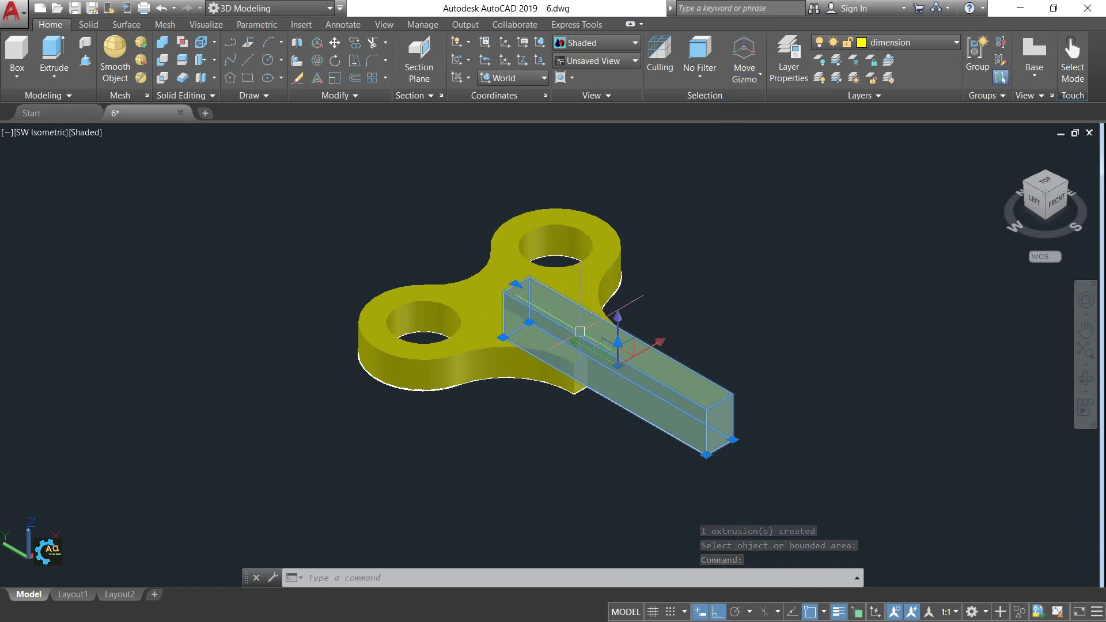
pyautogui.click(619, 321)
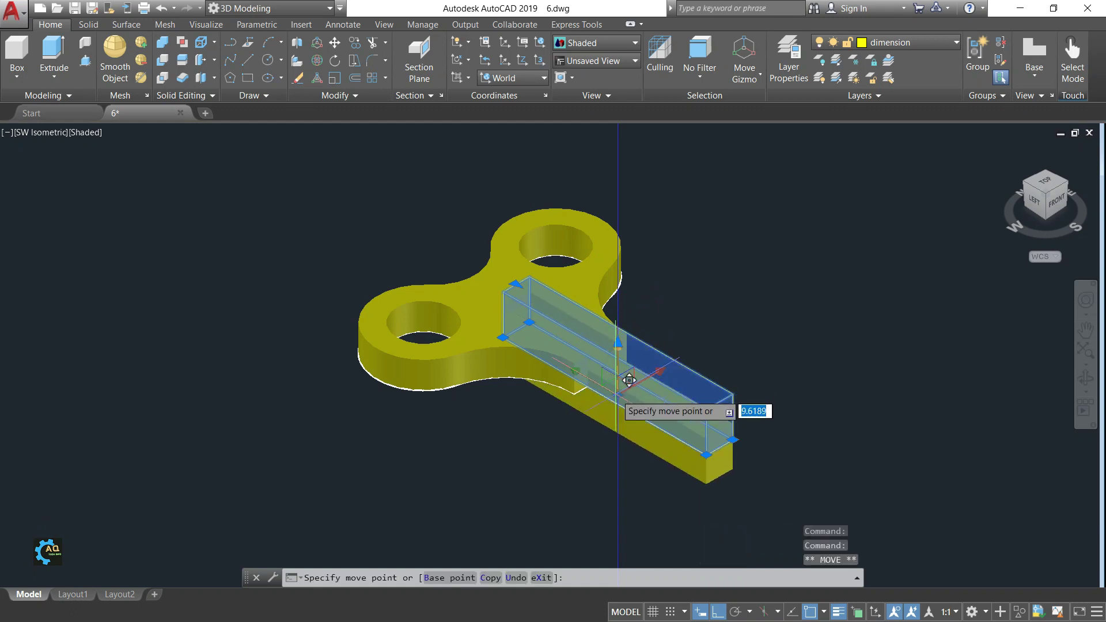
pyautogui.write('2.5')
pyautogui.press('Return')
pyautogui.press('Escape')
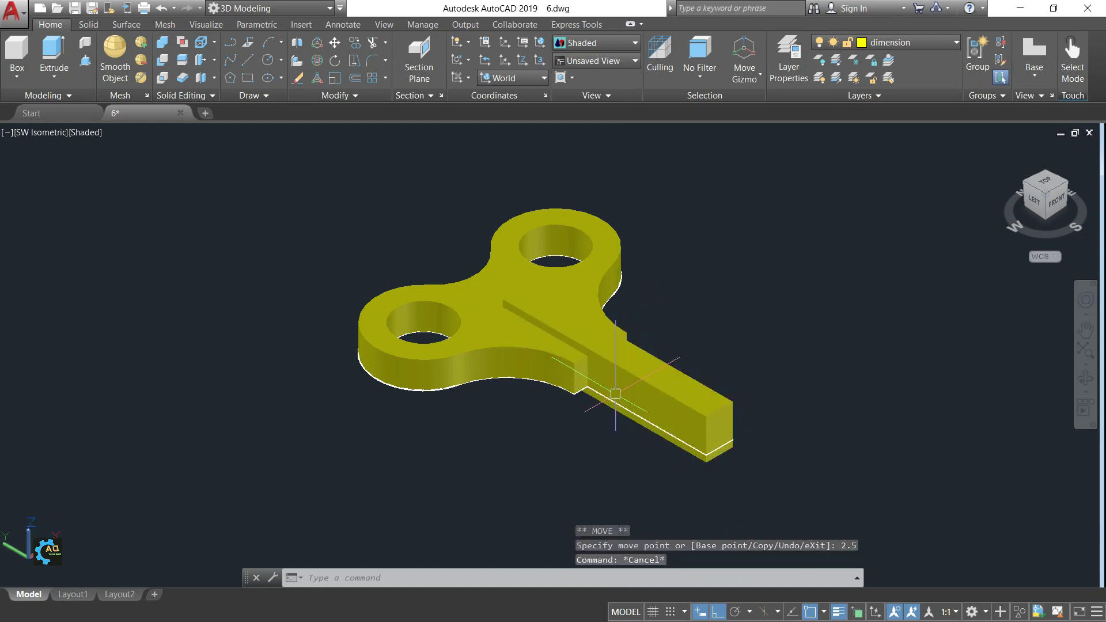
# Step: Presspull the circular areas of both head holes up into cylinders, one about 65 high and the other shorter
pyautogui.scroll(3, 496, 284)
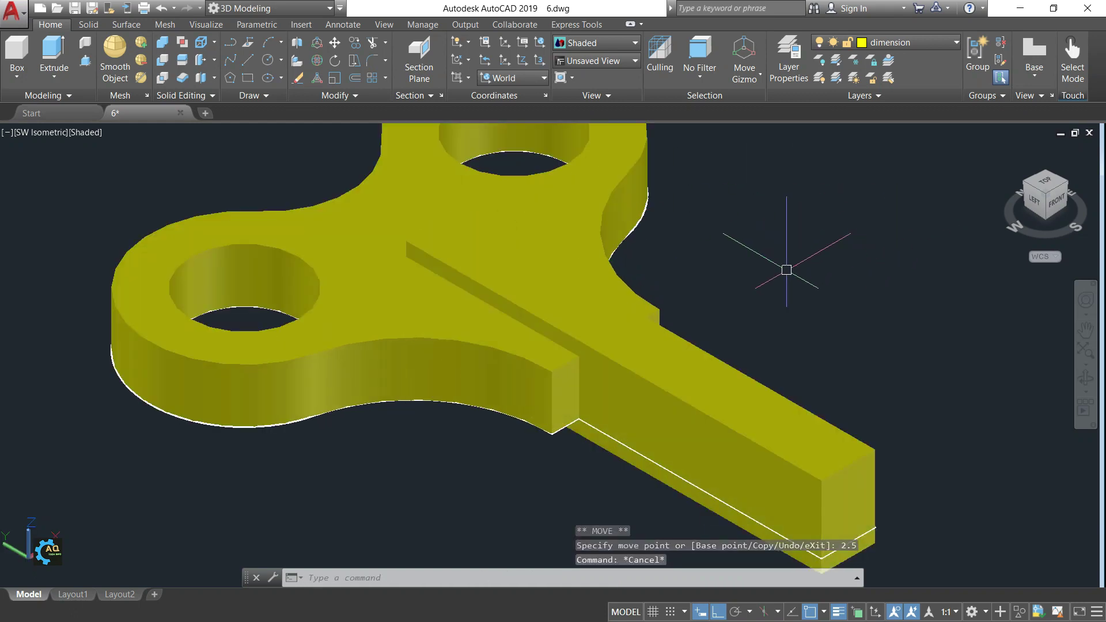
pyautogui.scroll(-2, 787, 269)
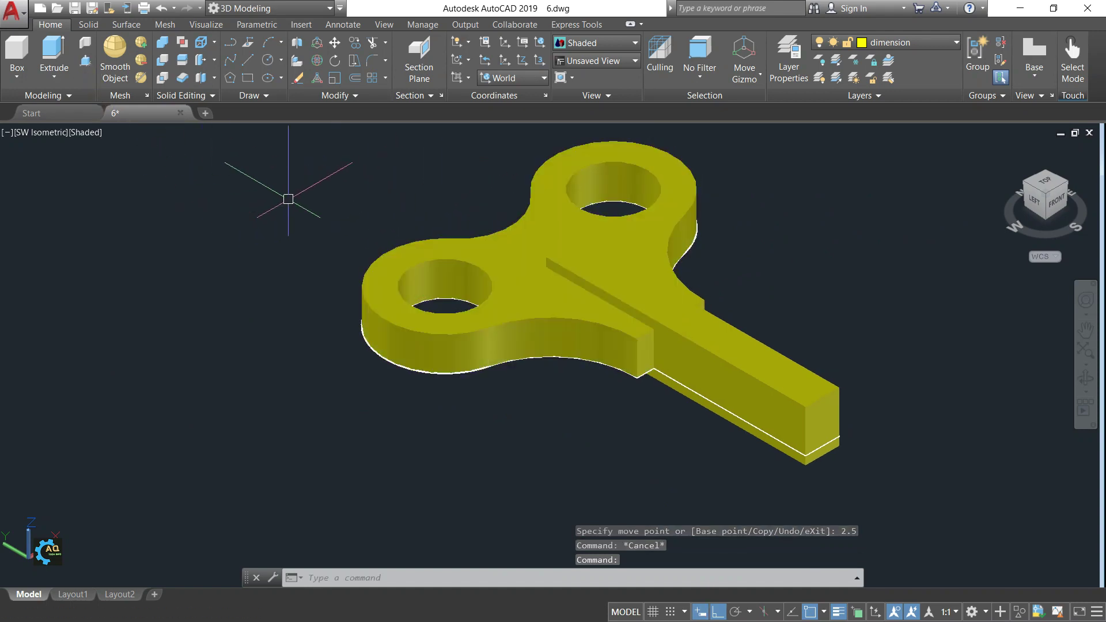
pyautogui.keyDown('shift'); pyautogui.moveTo(289, 199); pyautogui.dragTo(381, 292, button='middle'); pyautogui.keyUp('shift')
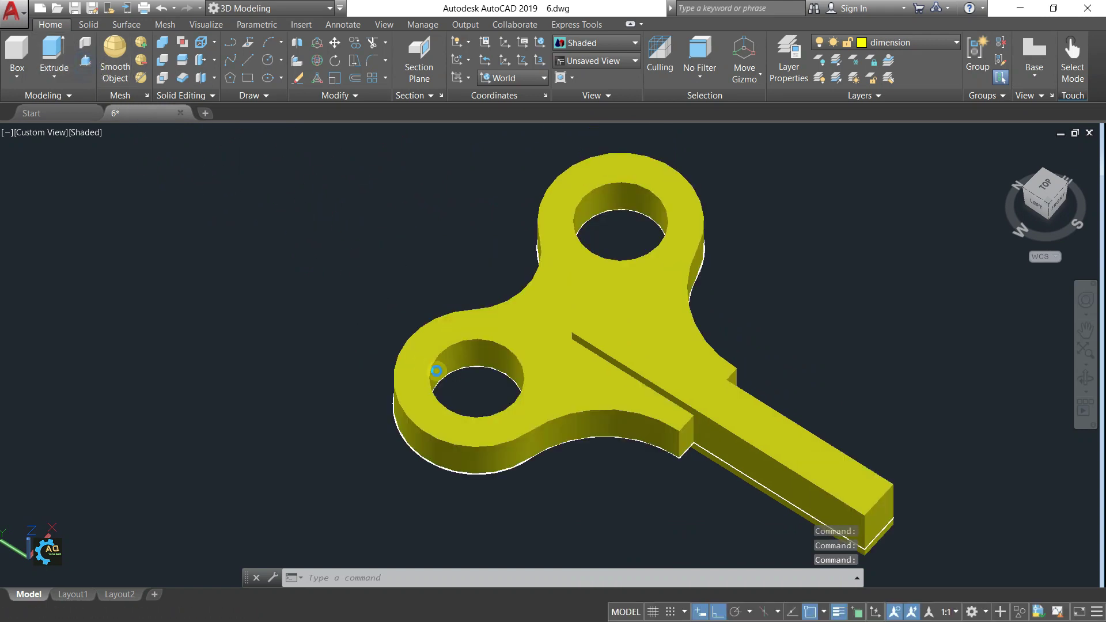
pyautogui.click(469, 391)
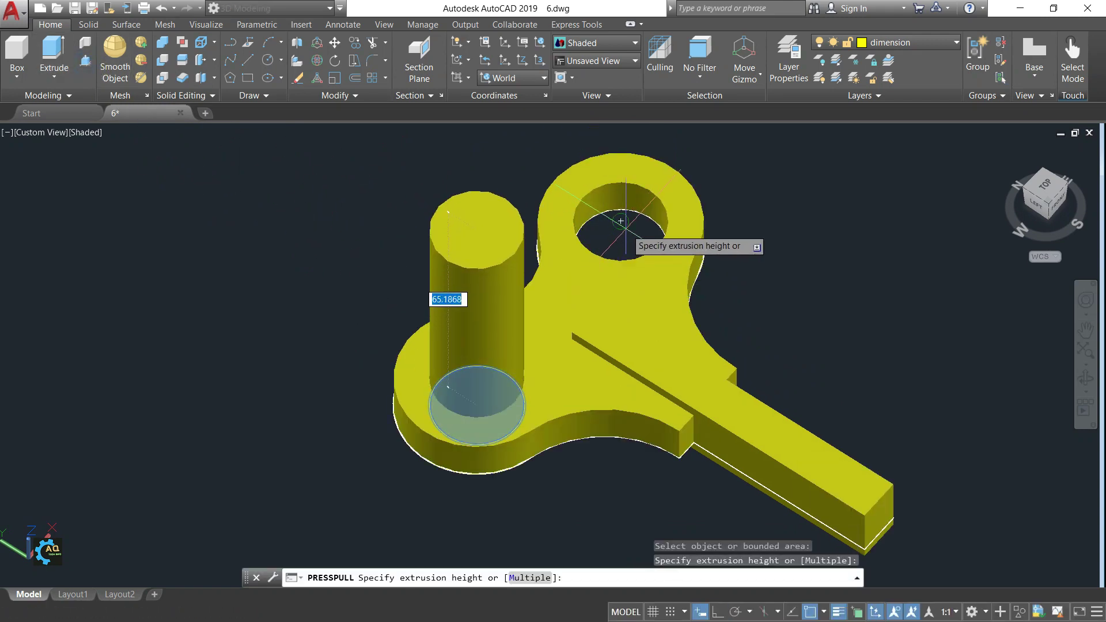
pyautogui.click(620, 221)
pyautogui.click(621, 237)
pyautogui.click(742, 163)
pyautogui.moveTo(756, 223); pyautogui.dragTo(755, 267, button='middle')
pyautogui.press('Return')
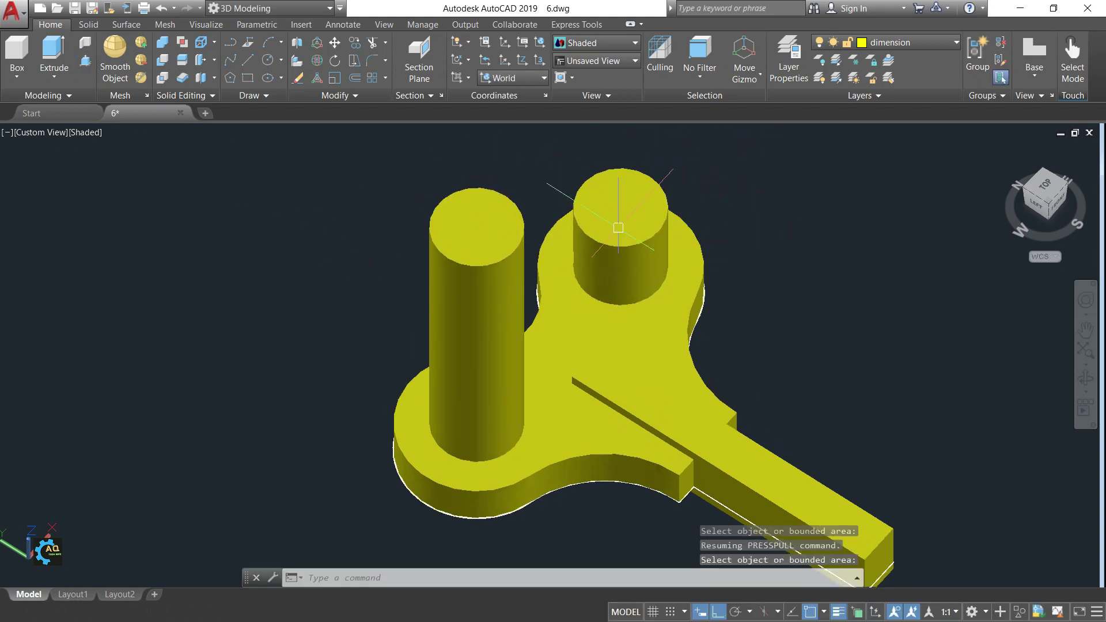
pyautogui.click(617, 239)
pyautogui.press('Escape')
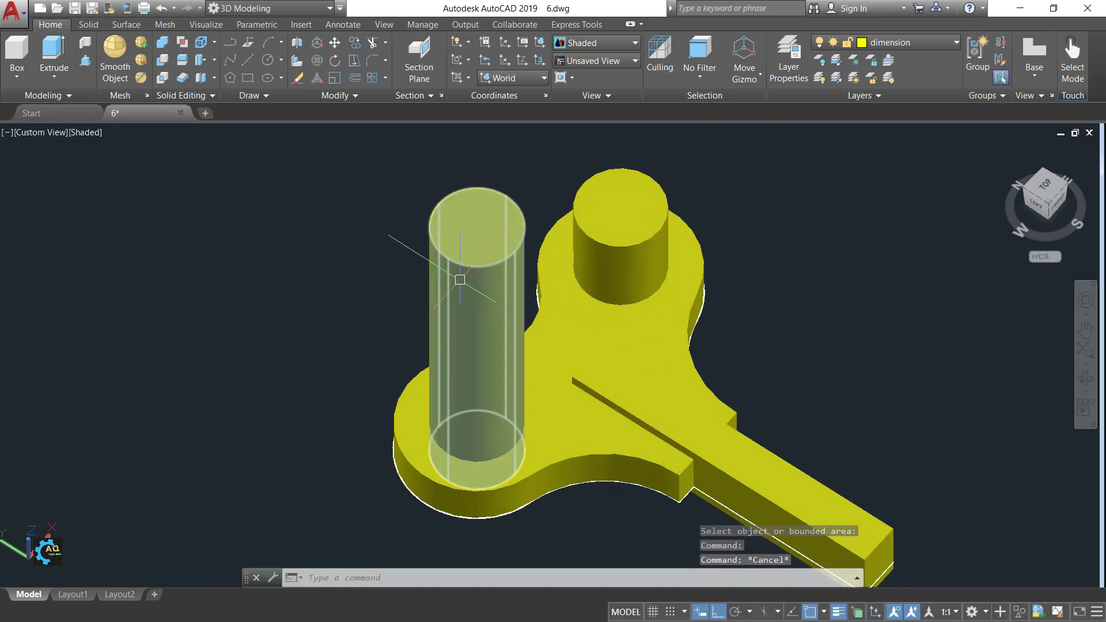
# Step: Set the colour of both cylinders standing in the key head holes to Blue
pyautogui.click(460, 280)
pyautogui.click(620, 254)
pyautogui.rightClick(623, 247)
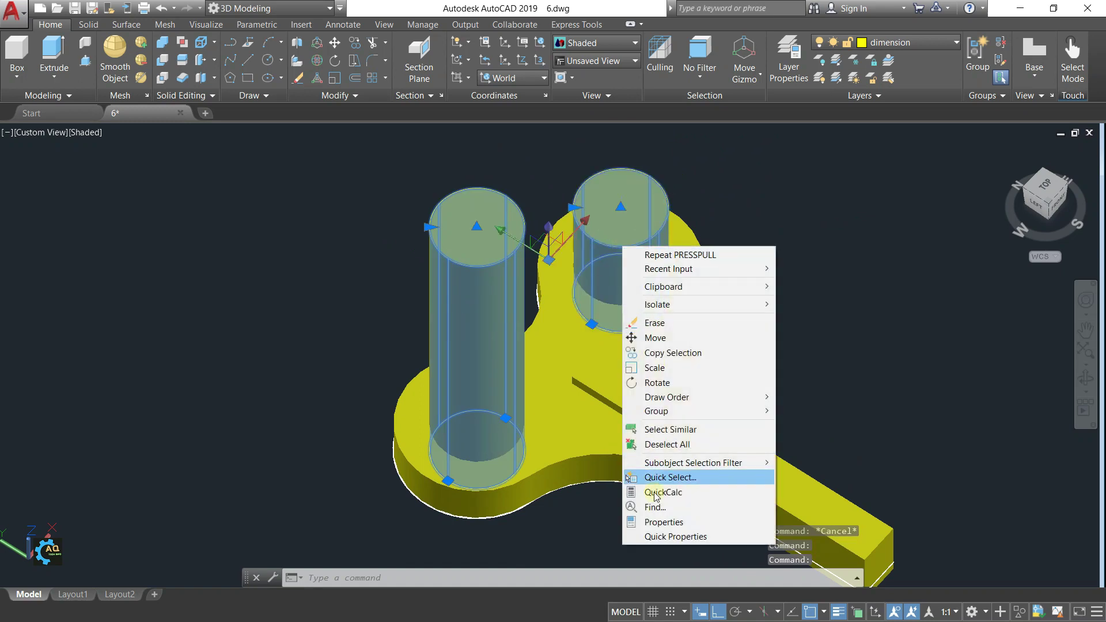
pyautogui.click(664, 522)
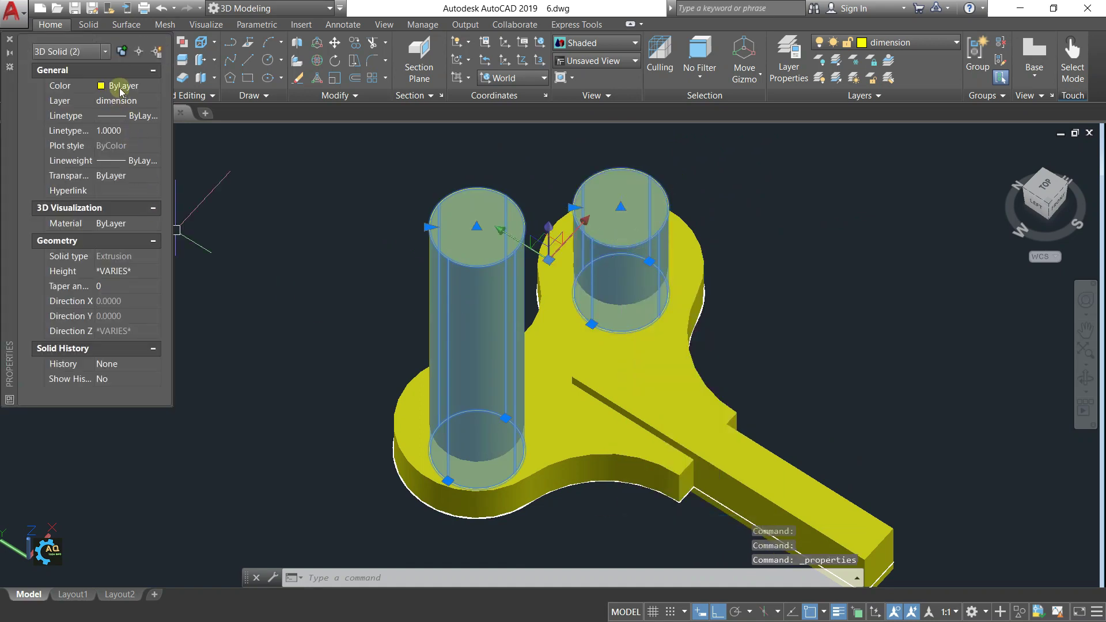
pyautogui.click(121, 86)
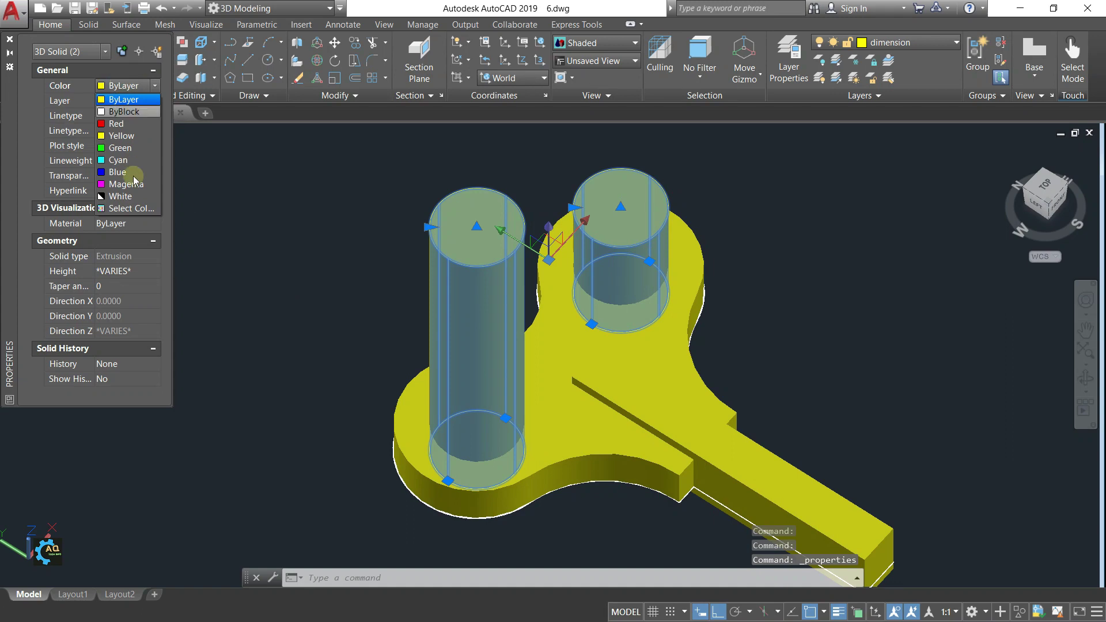
pyautogui.click(118, 173)
pyautogui.press('Escape')
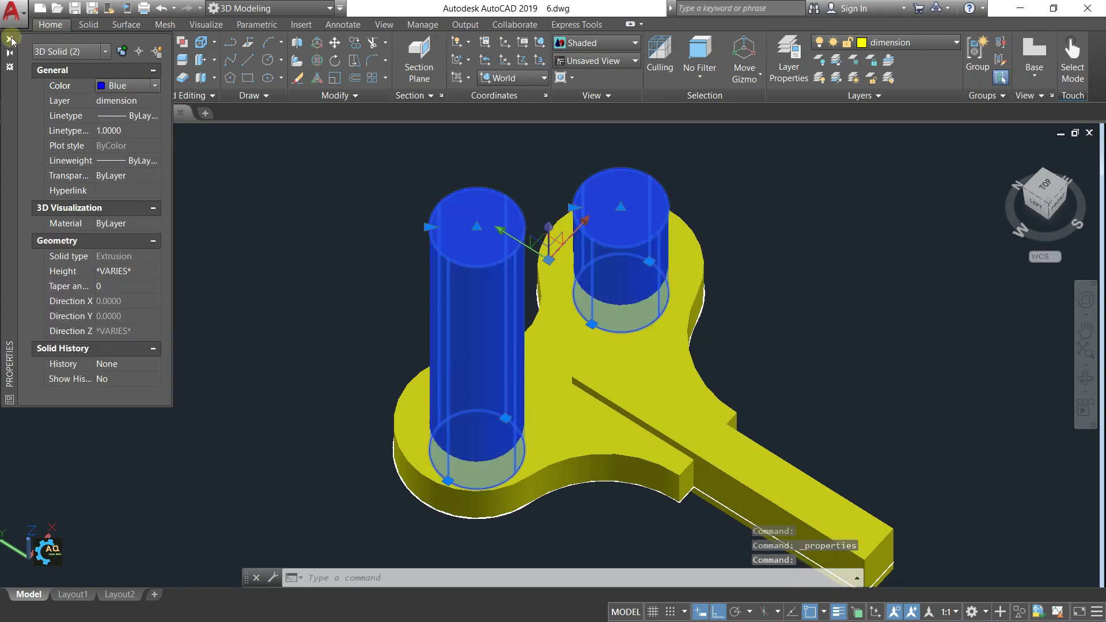
pyautogui.click(10, 39)
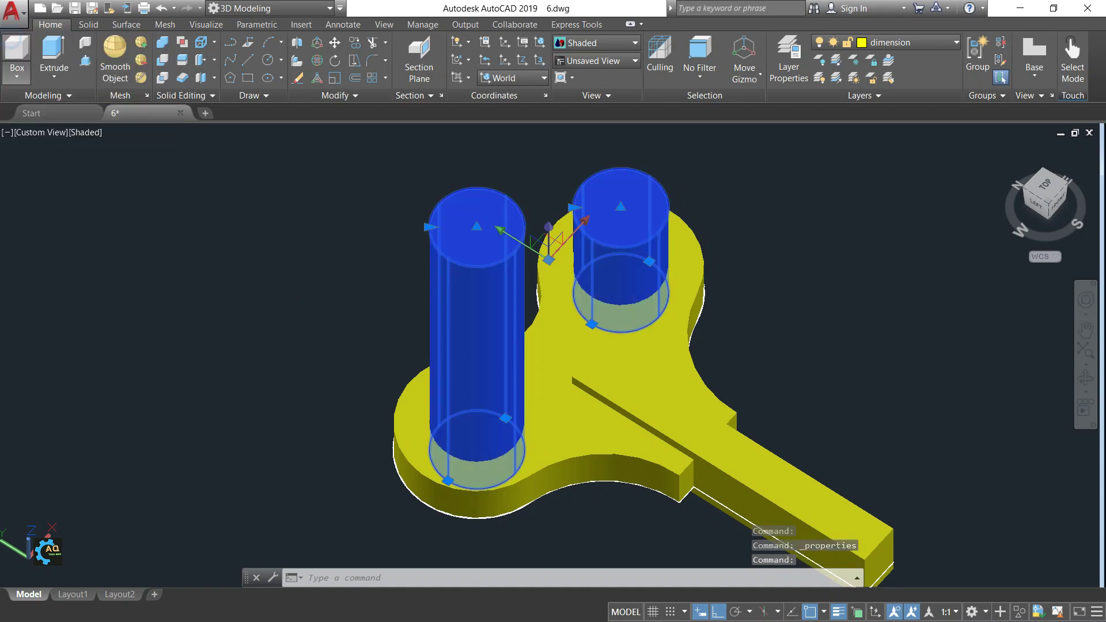
# Step: Subtract both blue cylinders from the key head solid and look at the result from another side
pyautogui.click(162, 60)
pyautogui.click(507, 404)
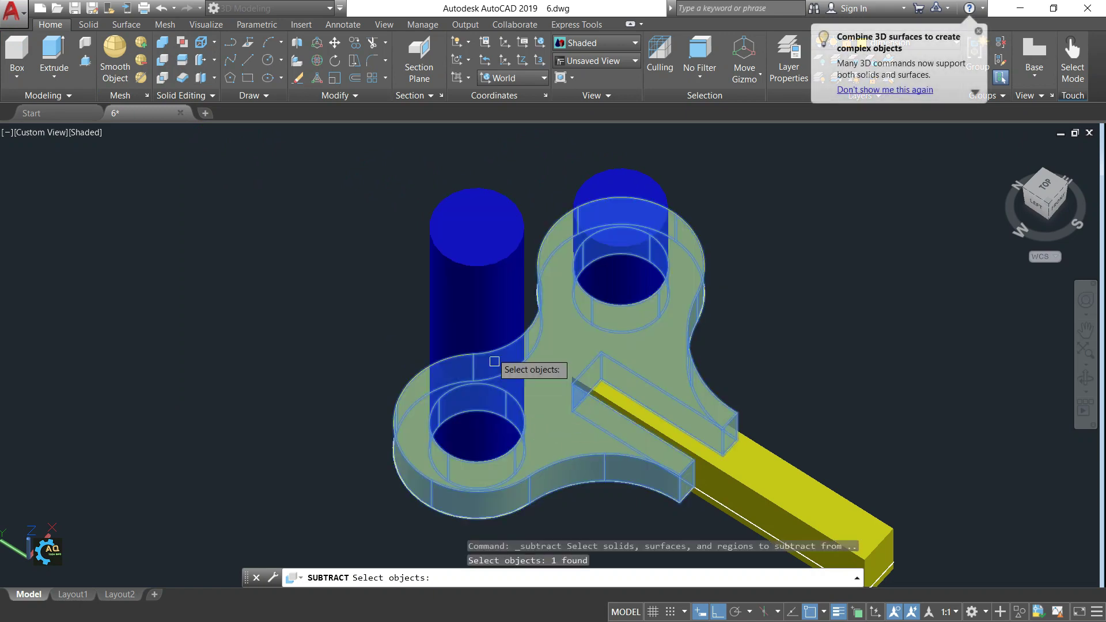
pyautogui.press('Return')
pyautogui.click(470, 288)
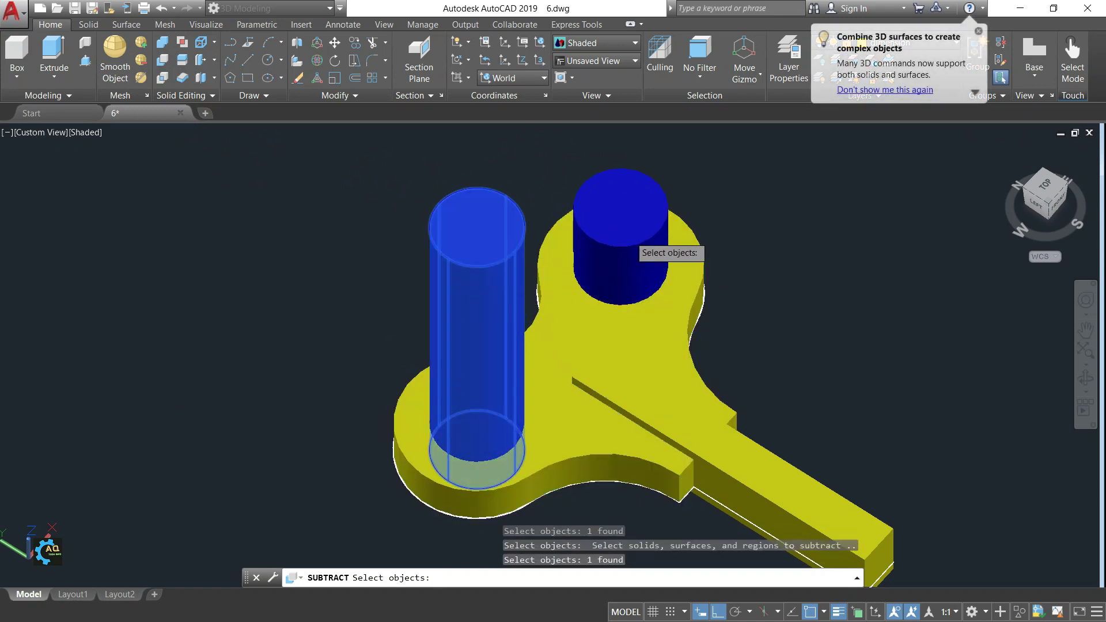
pyautogui.click(628, 245)
pyautogui.press('Return')
pyautogui.scroll(-3, 571, 275)
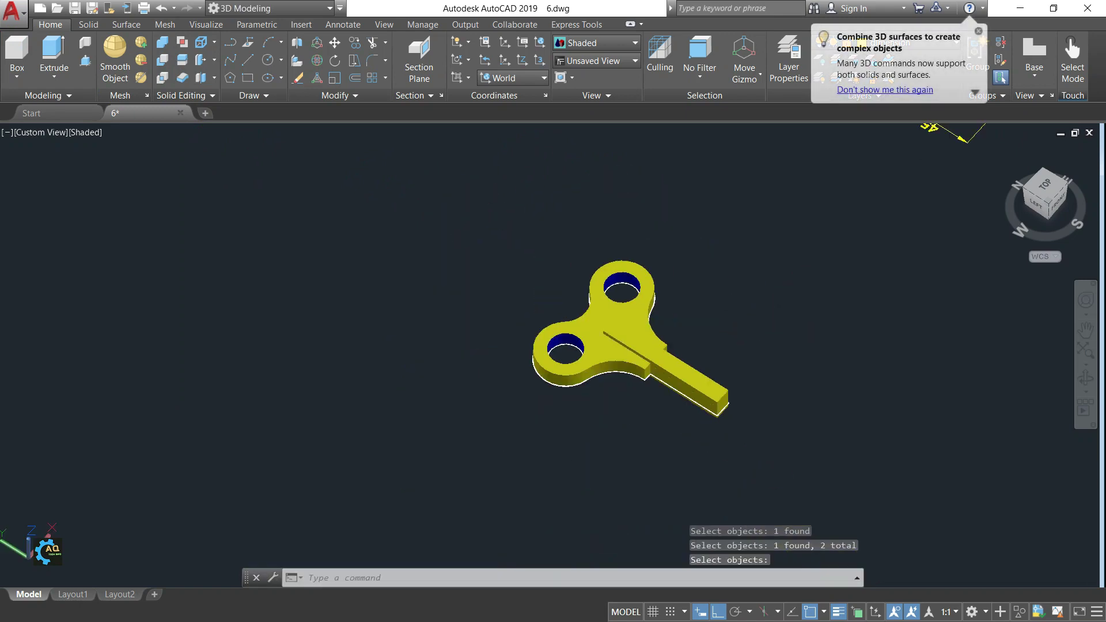
pyautogui.scroll(3, 691, 316)
pyautogui.keyDown('shift'); pyautogui.moveTo(814, 371); pyautogui.dragTo(596, 351, button='middle'); pyautogui.keyUp('shift')
# Step: Undo the subtraction, the blue recolouring and the creation of the hole cylinders
pyautogui.hotkey('ctrl', 'z')
pyautogui.hotkey('ctrl', 'z')
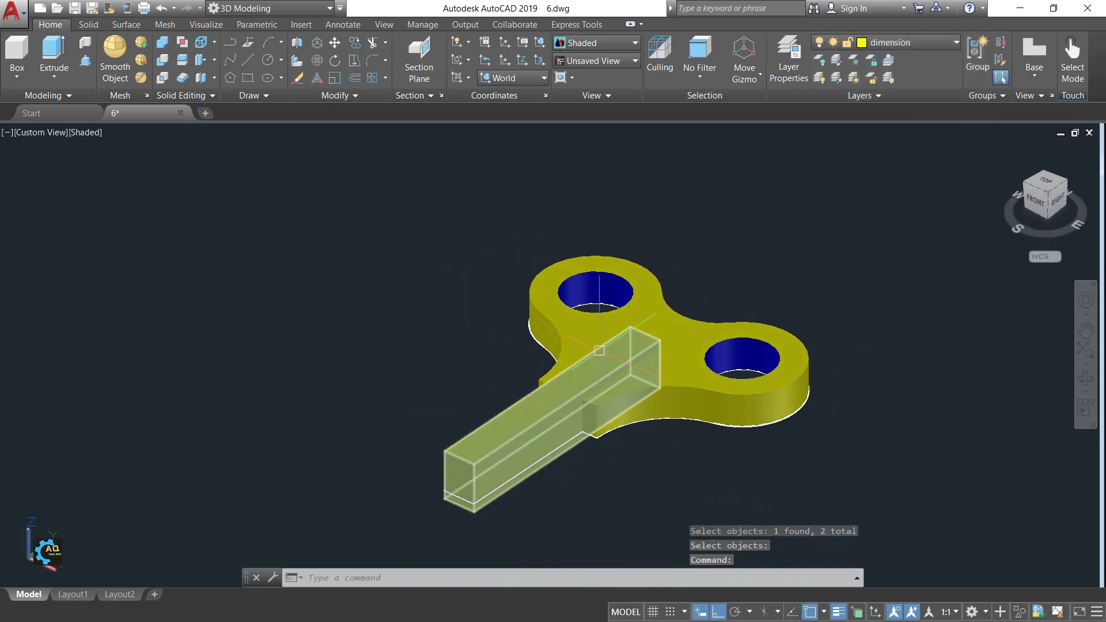
pyautogui.hotkey('ctrl', 'z')
pyautogui.hotkey('ctrl', 'z')
pyautogui.hotkey('ctrl', 'z')
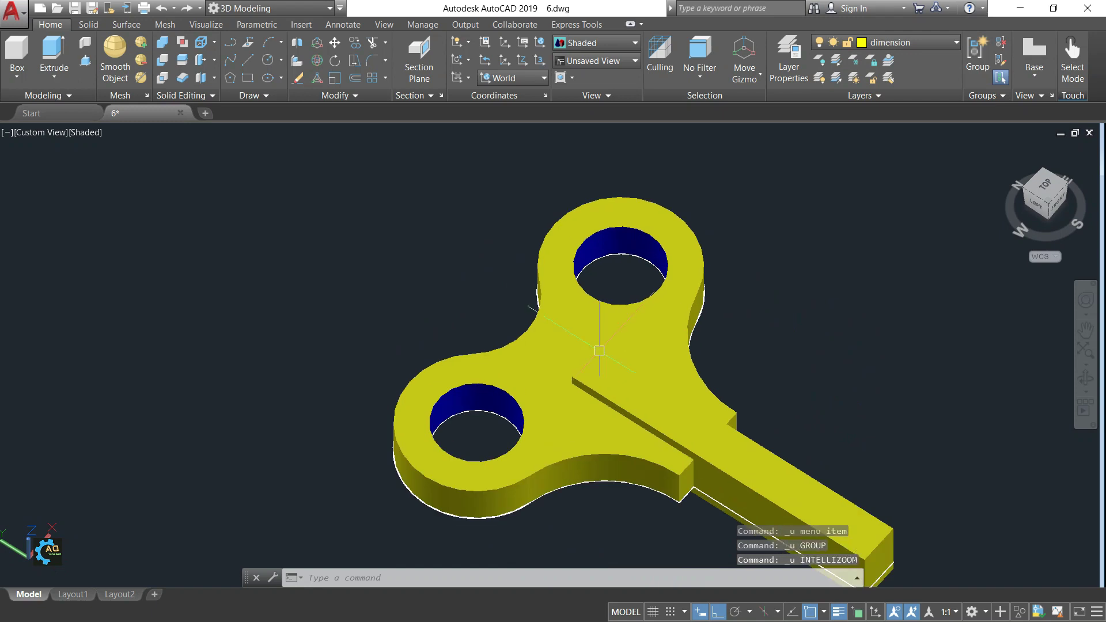
pyautogui.hotkey('ctrl', 'z')
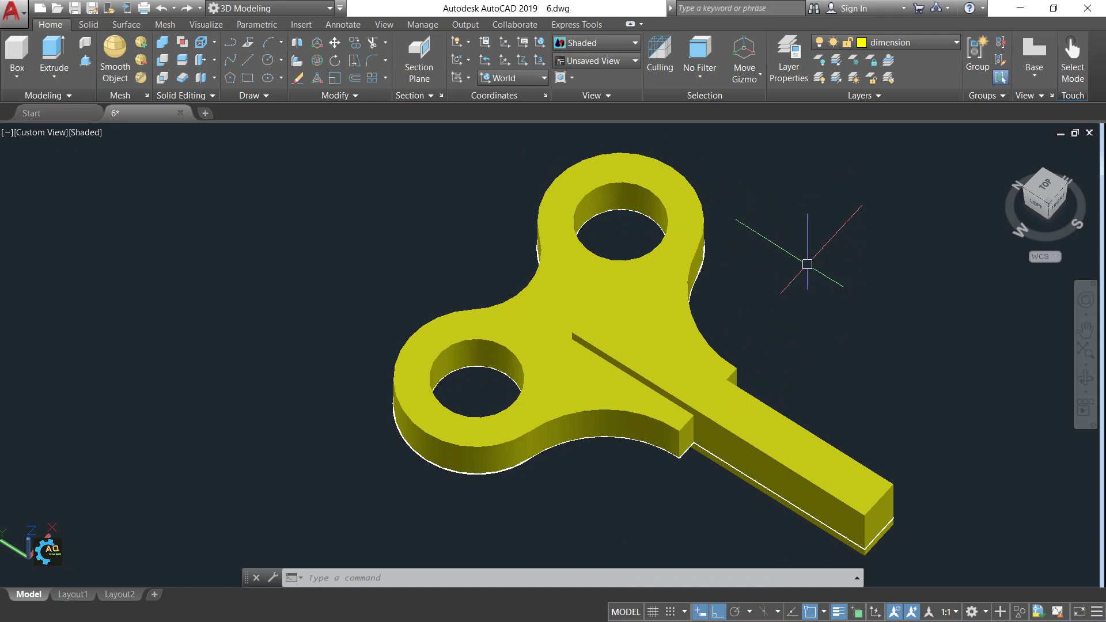
# Step: Redo the hole cylinders, their blue colour and the subtraction, and undo only the subtraction again
pyautogui.hotkey('ctrl', 'y')
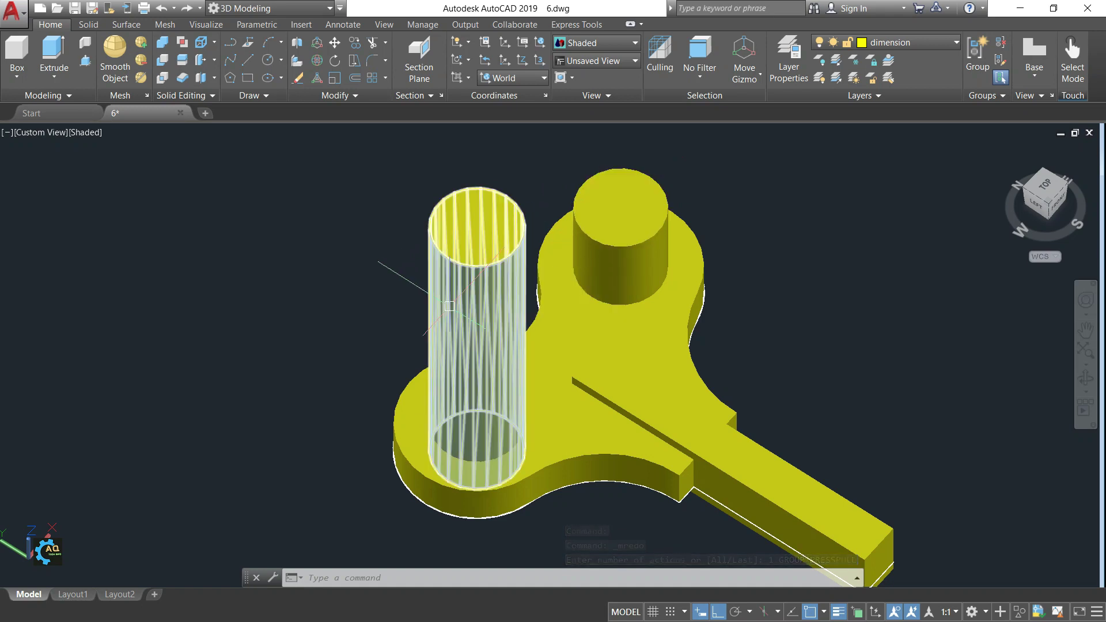
pyautogui.hotkey('ctrl', 'y')
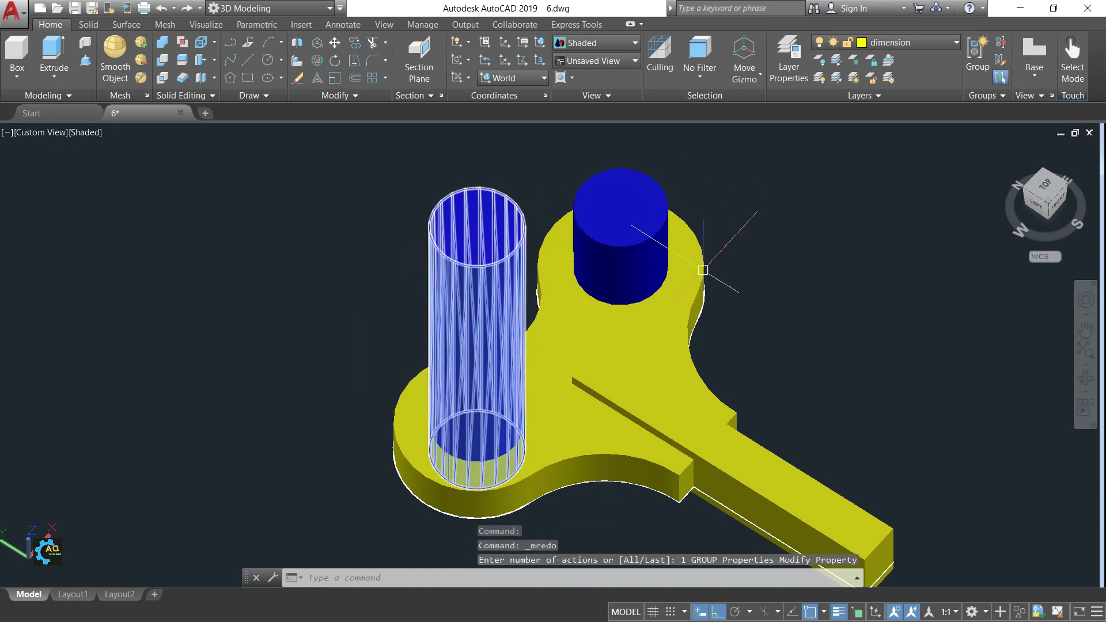
pyautogui.hotkey('ctrl', 'y')
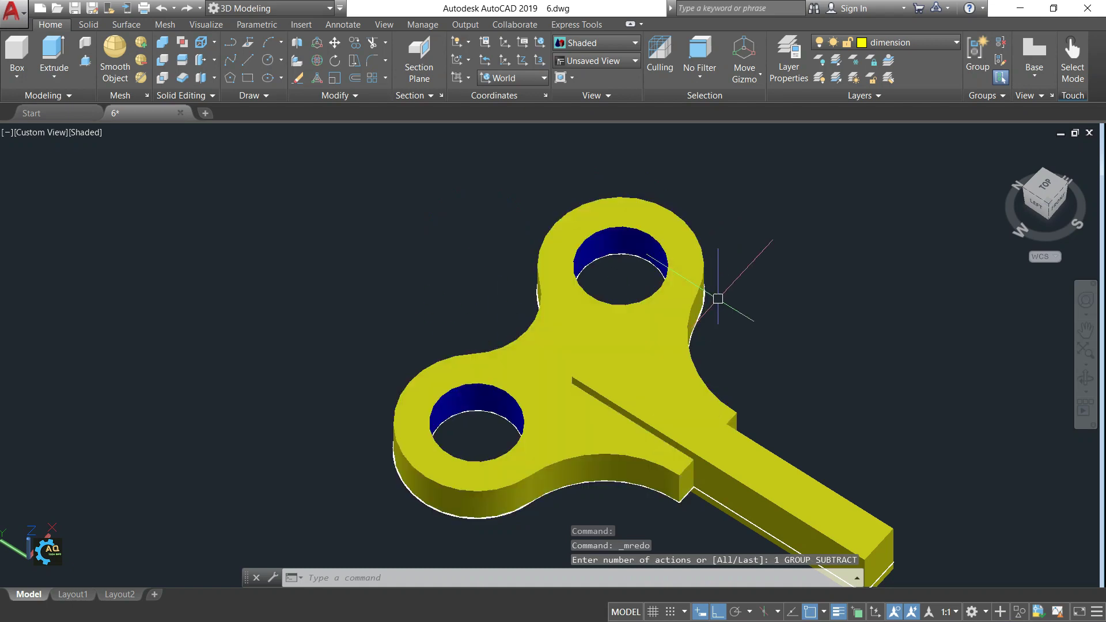
pyautogui.hotkey('ctrl', 'z')
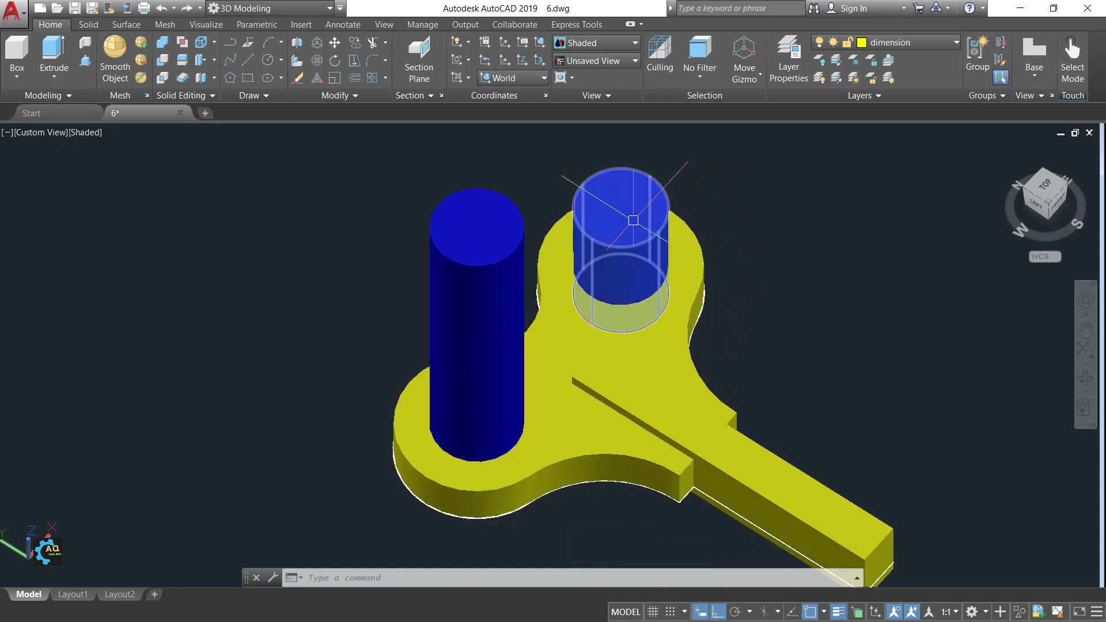
# Step: Subtract the two blue cylinders from the key head solid to cut the holes, and finish the command
pyautogui.click(159, 61)
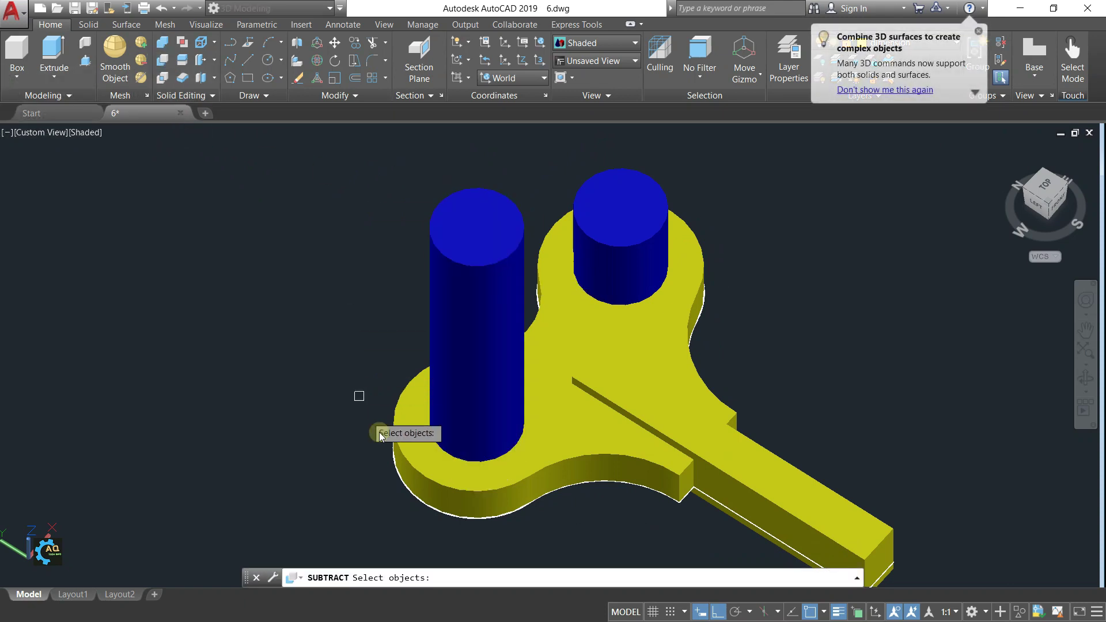
pyautogui.click(666, 348)
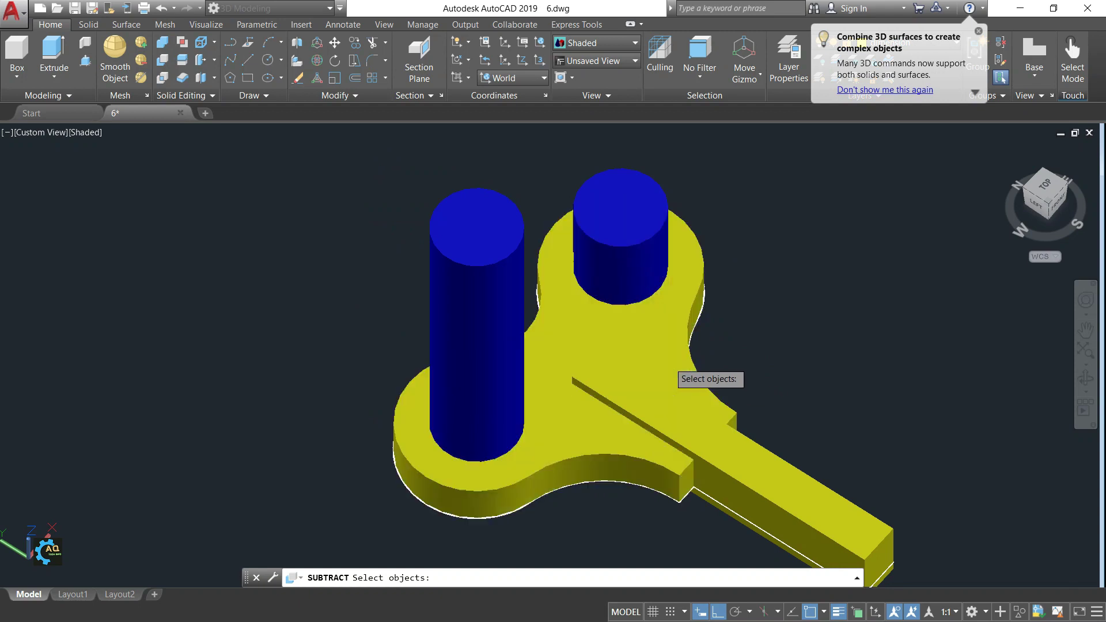
pyautogui.click(673, 369)
pyautogui.press('Return')
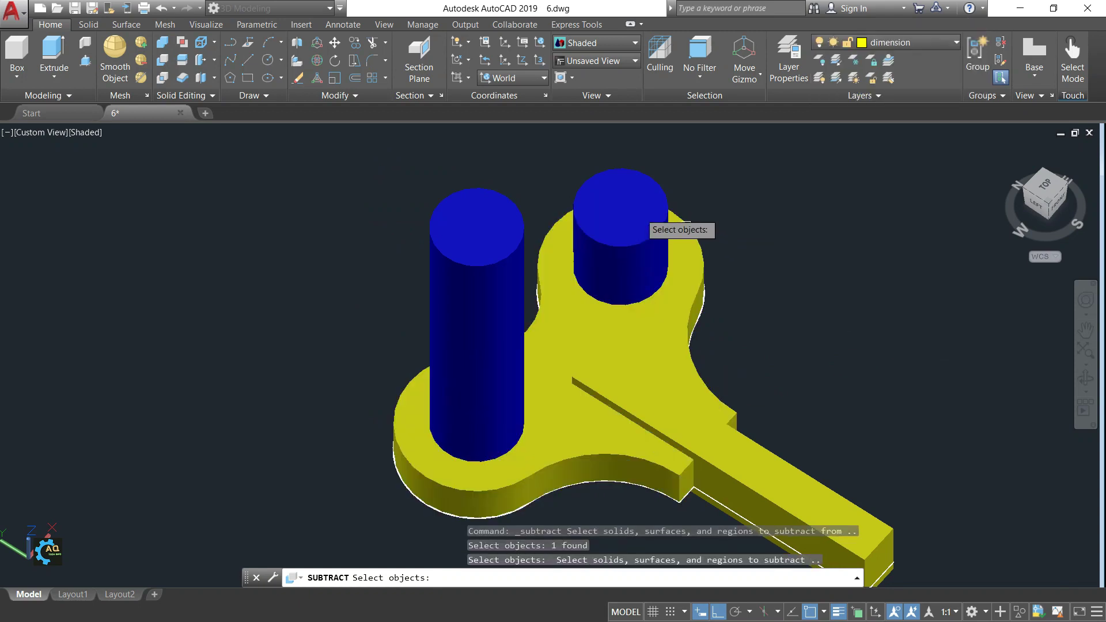
pyautogui.click(640, 212)
pyautogui.click(494, 281)
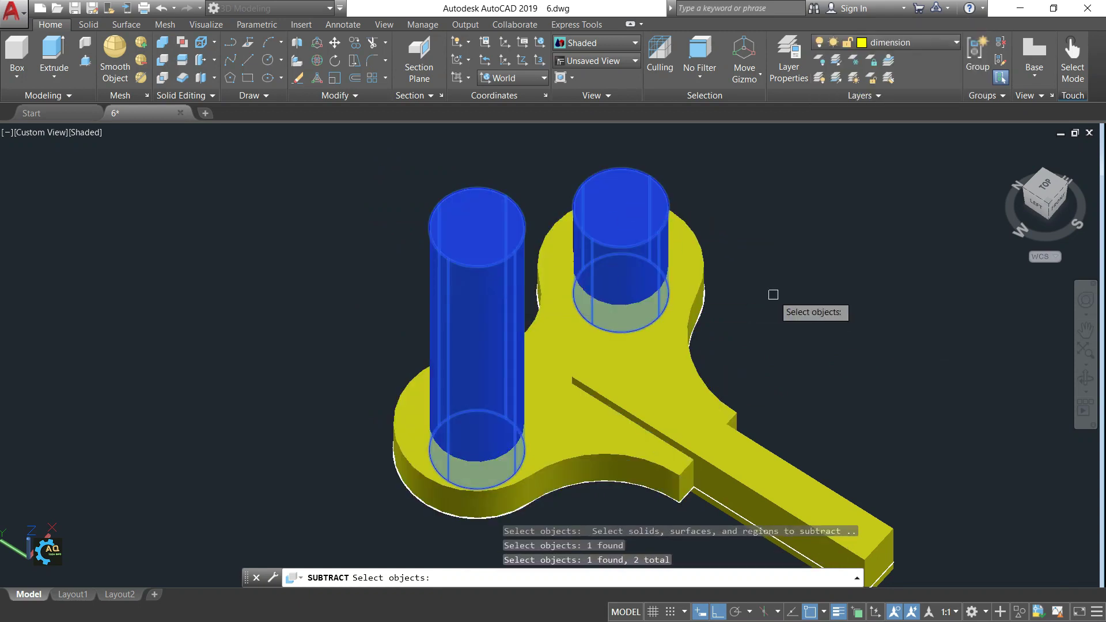
pyautogui.press('Return')
pyautogui.press('Escape')
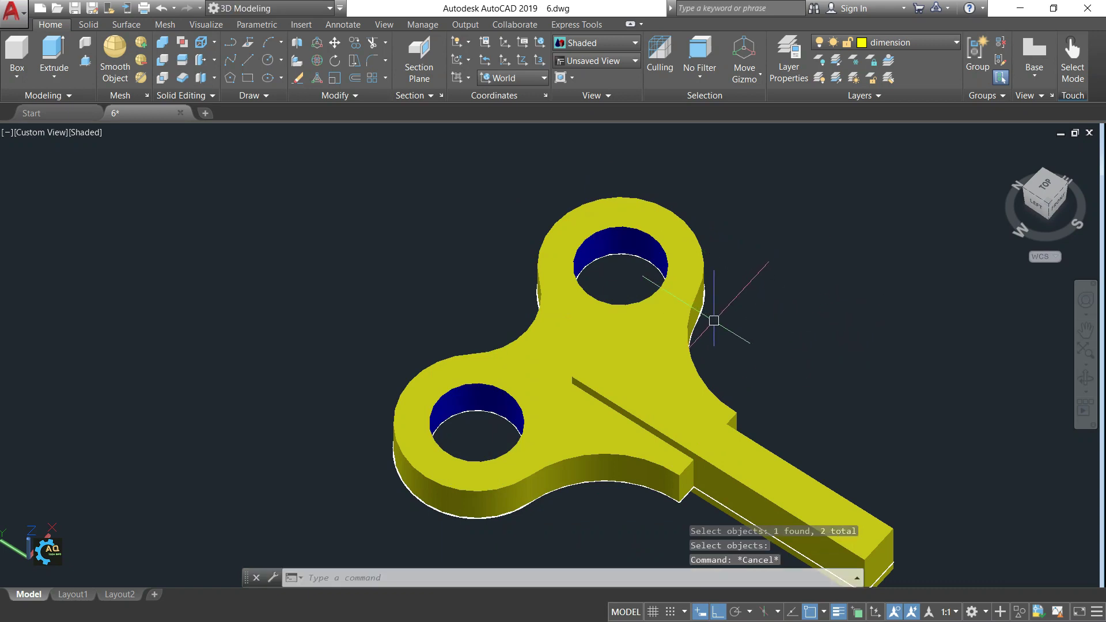
# Step: Examine the cut holes and the whole key up close and from the top, SW and SE isometric views
pyautogui.scroll(3, 714, 321)
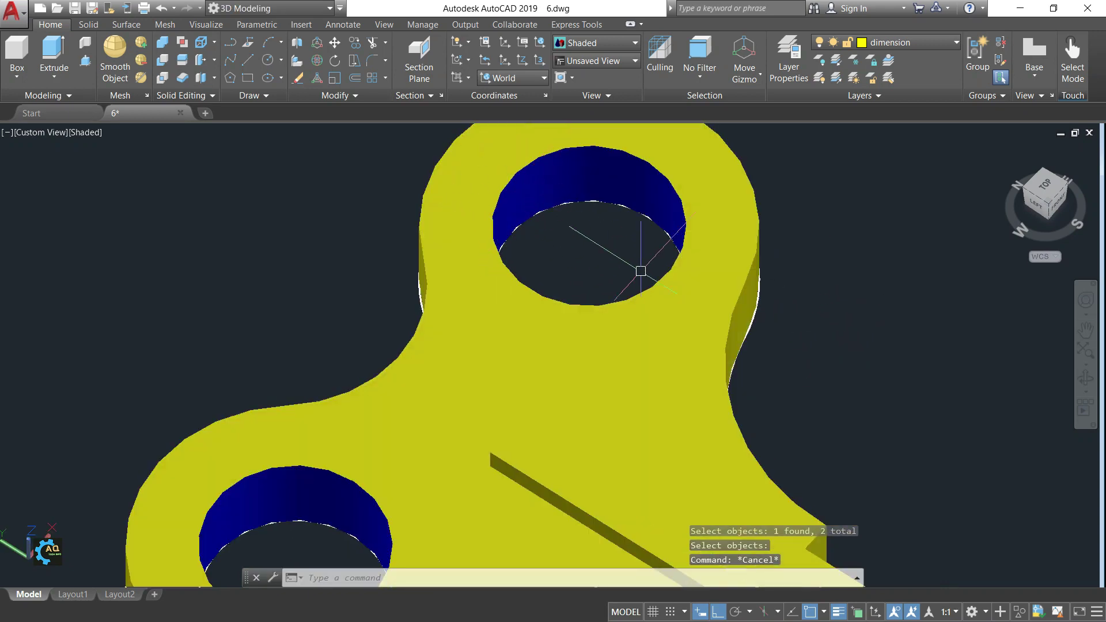
pyautogui.scroll(-6, 641, 271)
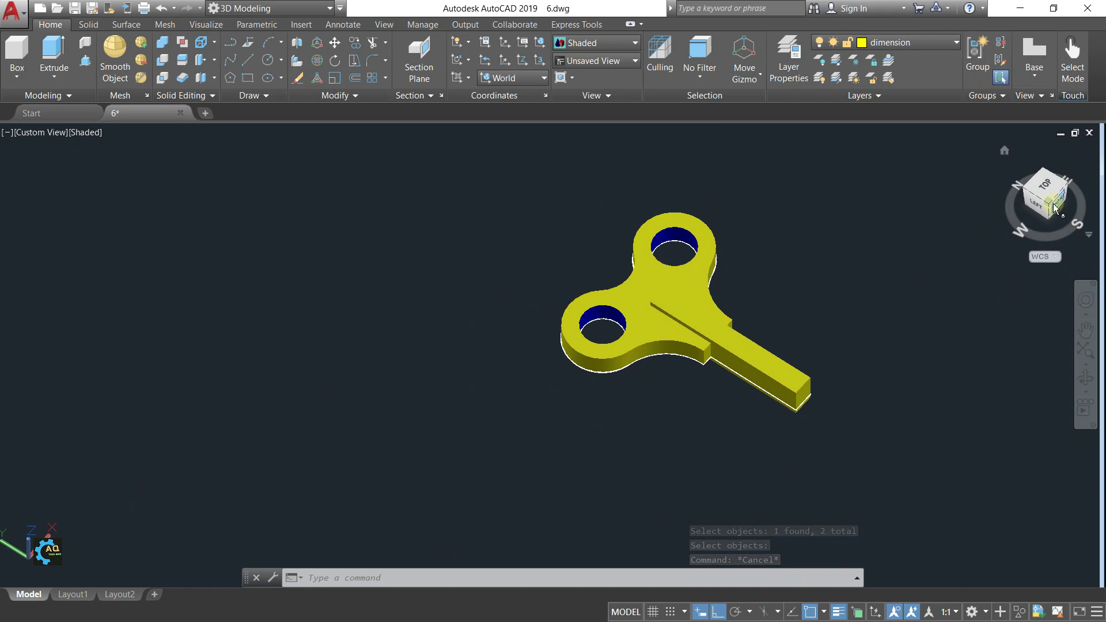
pyautogui.click(1049, 208)
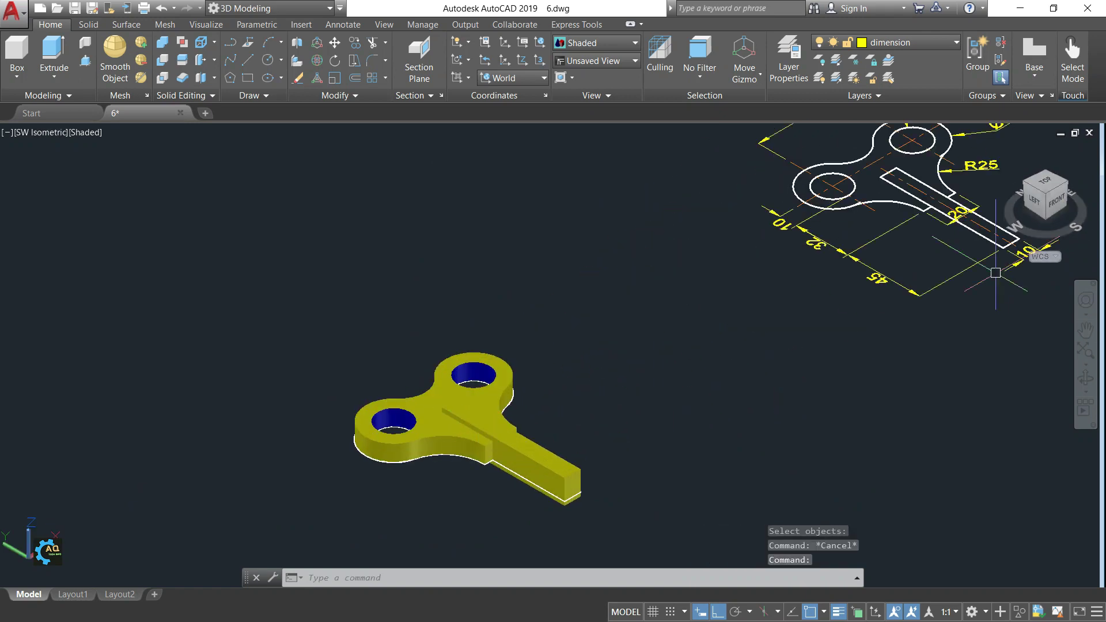
pyautogui.click(1055, 183)
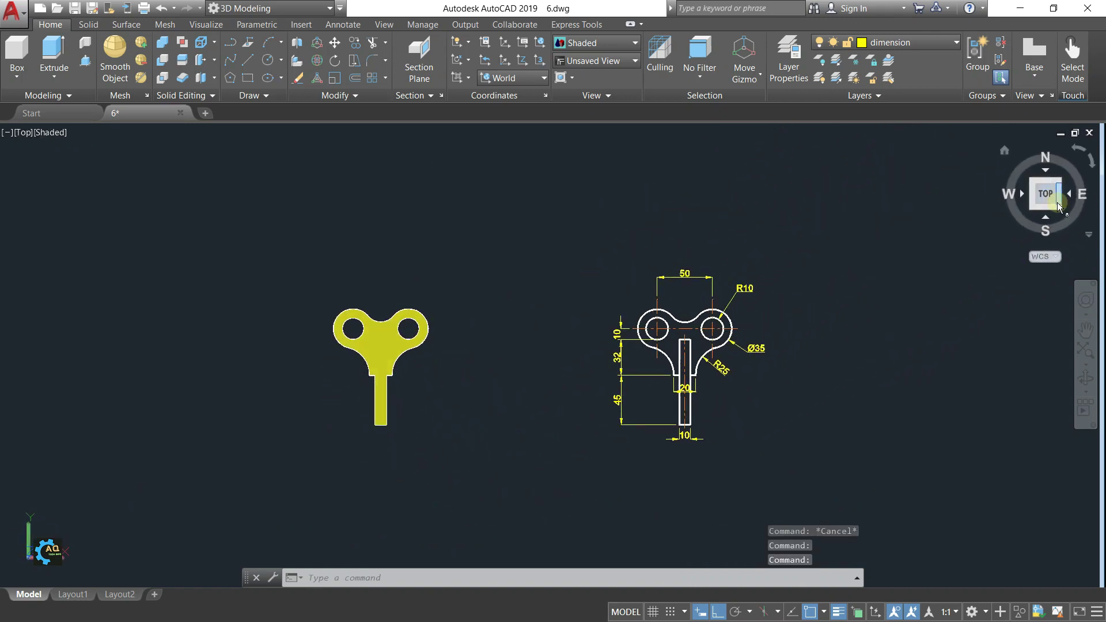
pyautogui.click(1056, 211)
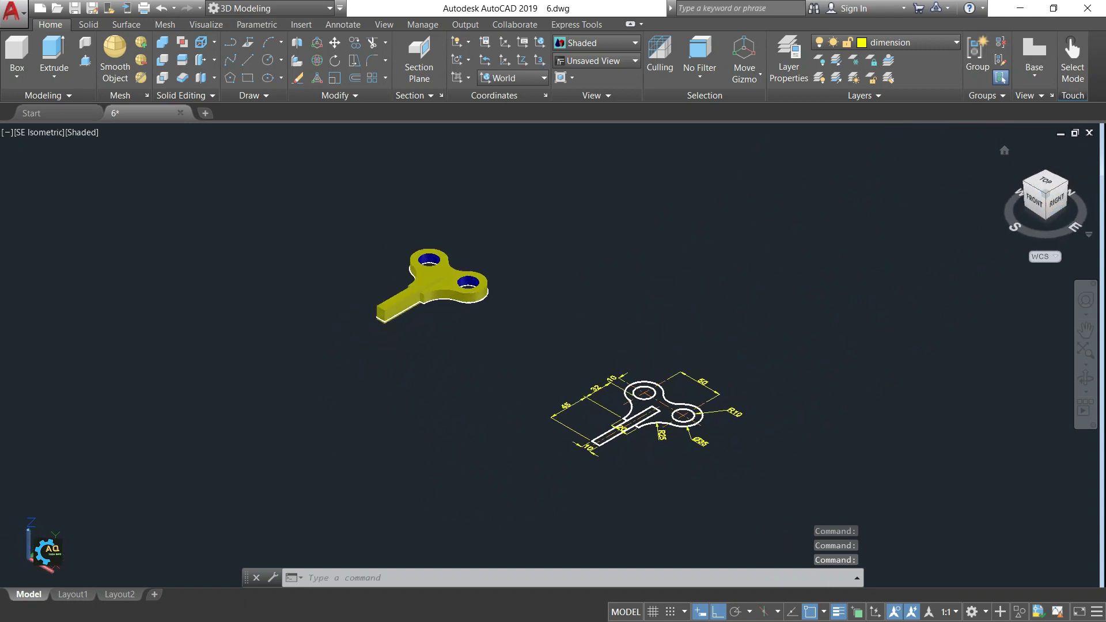
# Step: Switch to the top view, set the shank solid's colour to Magenta and deselect it
pyautogui.click(1048, 190)
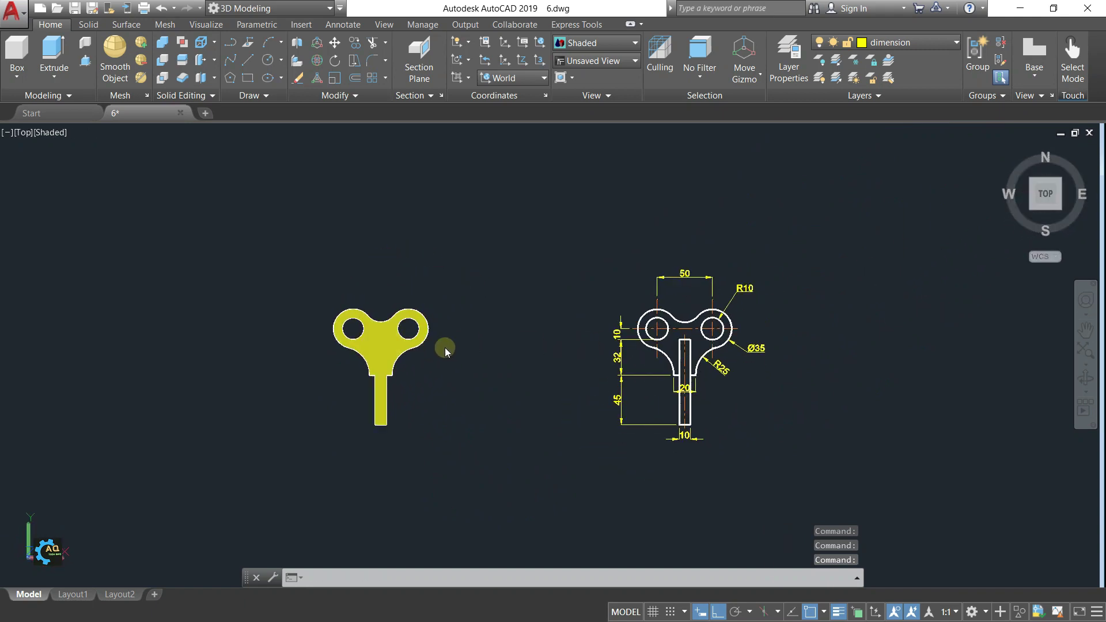
pyautogui.scroll(2, 372, 369)
pyautogui.moveTo(371, 369); pyautogui.dragTo(450, 336, button='middle')
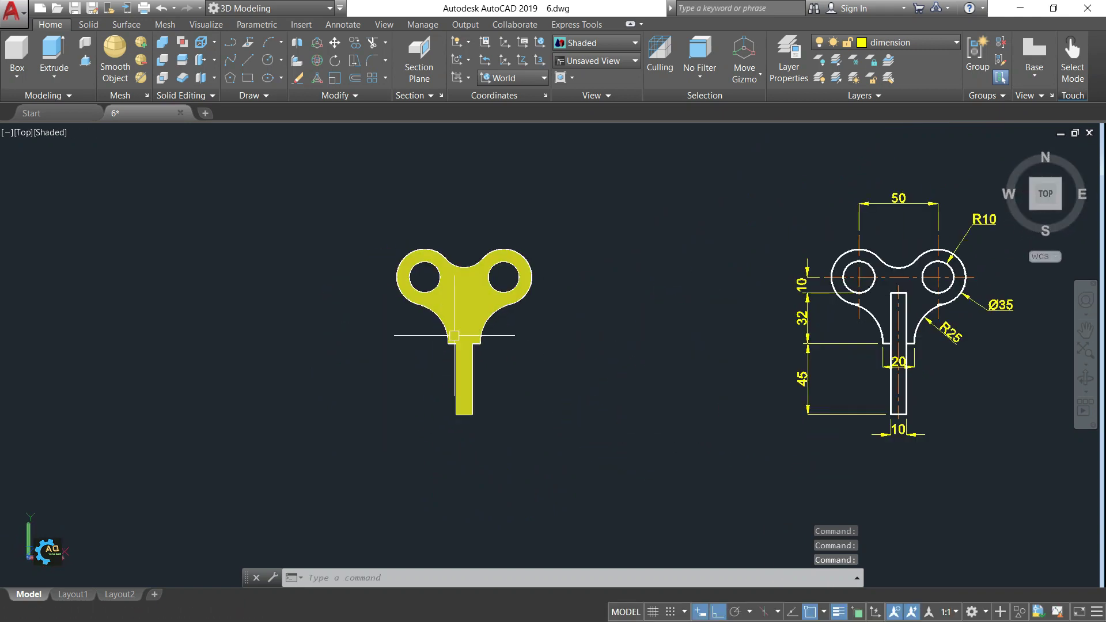
pyautogui.scroll(2, 459, 323)
pyautogui.click(467, 317)
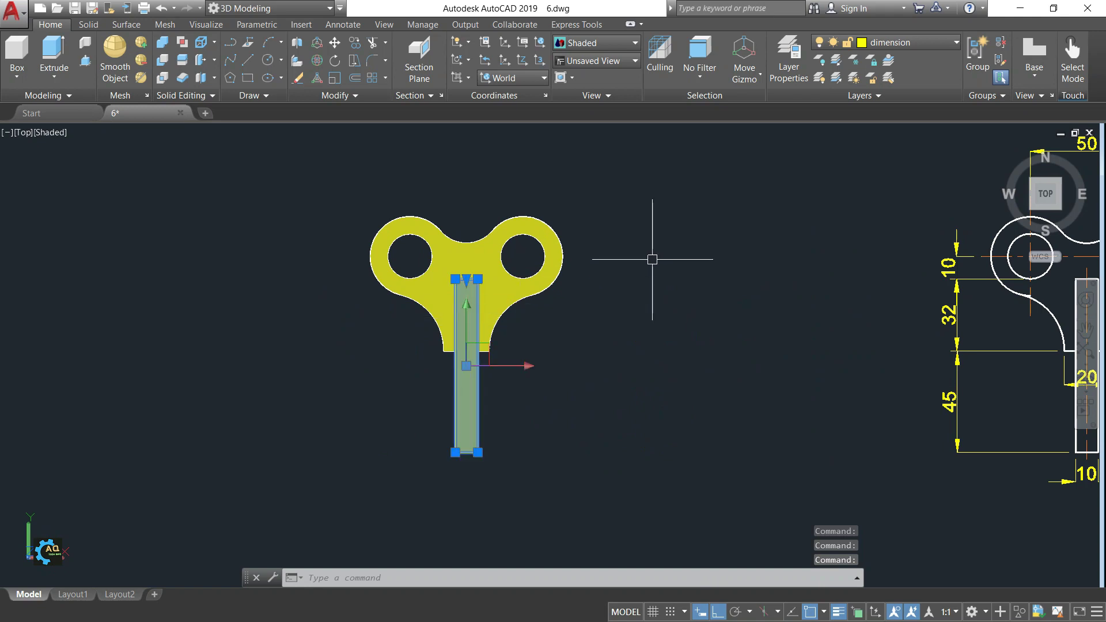
pyautogui.rightClick(459, 331)
pyautogui.click(495, 303)
pyautogui.click(117, 86)
pyautogui.click(131, 86)
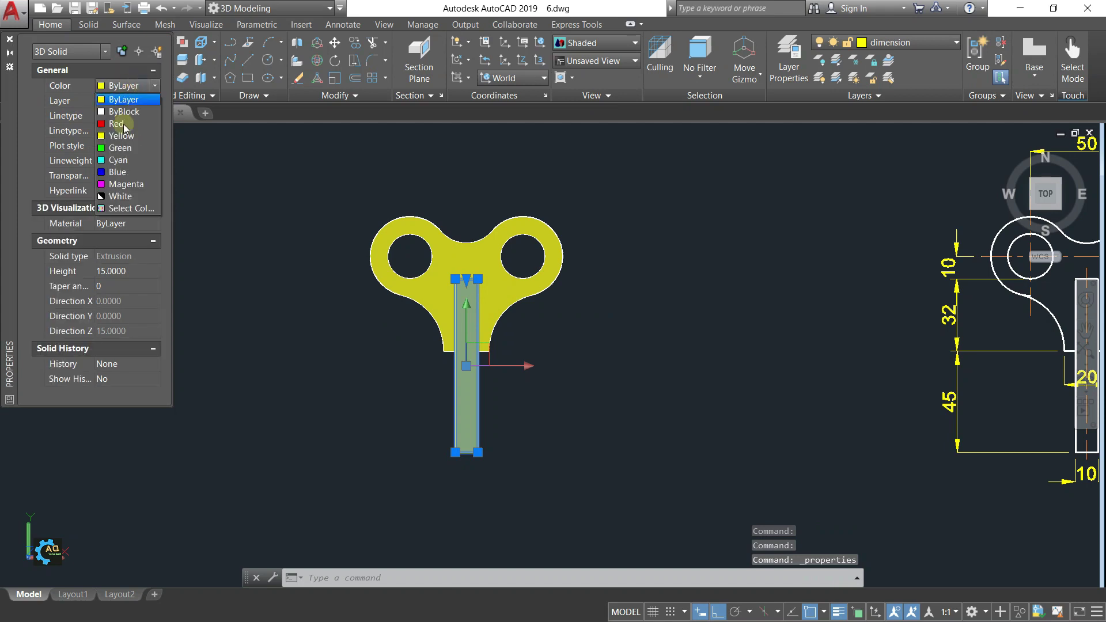
pyautogui.click(121, 179)
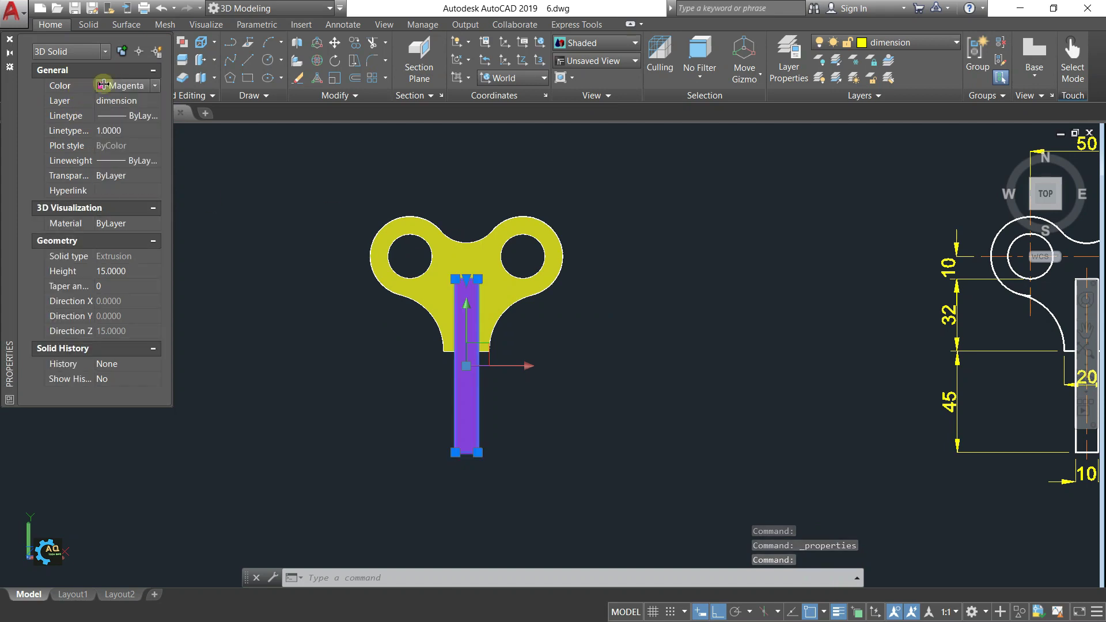
pyautogui.click(8, 42)
pyautogui.press('Escape')
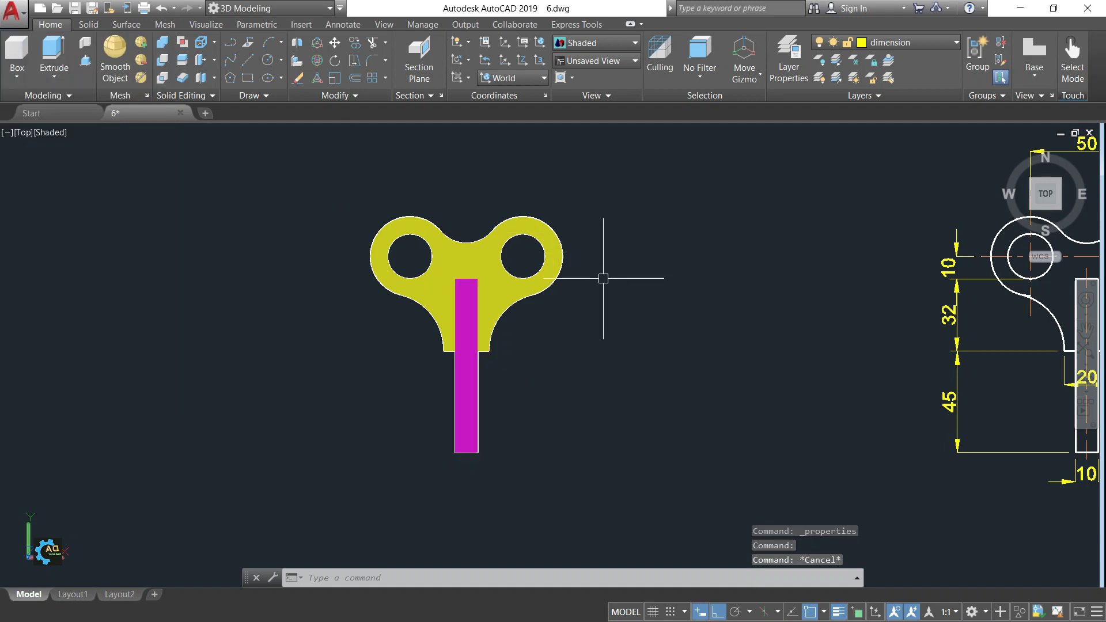
# Step: Select the whole key with its outline curves and switch to the Rotate gizmo
pyautogui.click(650, 191)
pyautogui.click(374, 456)
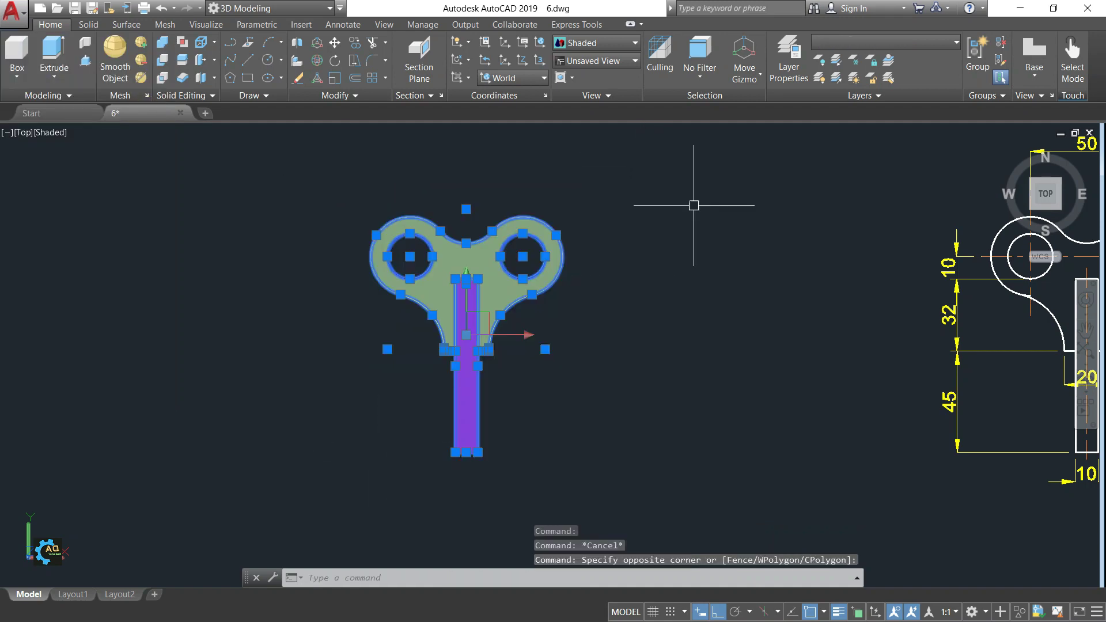
pyautogui.click(755, 71)
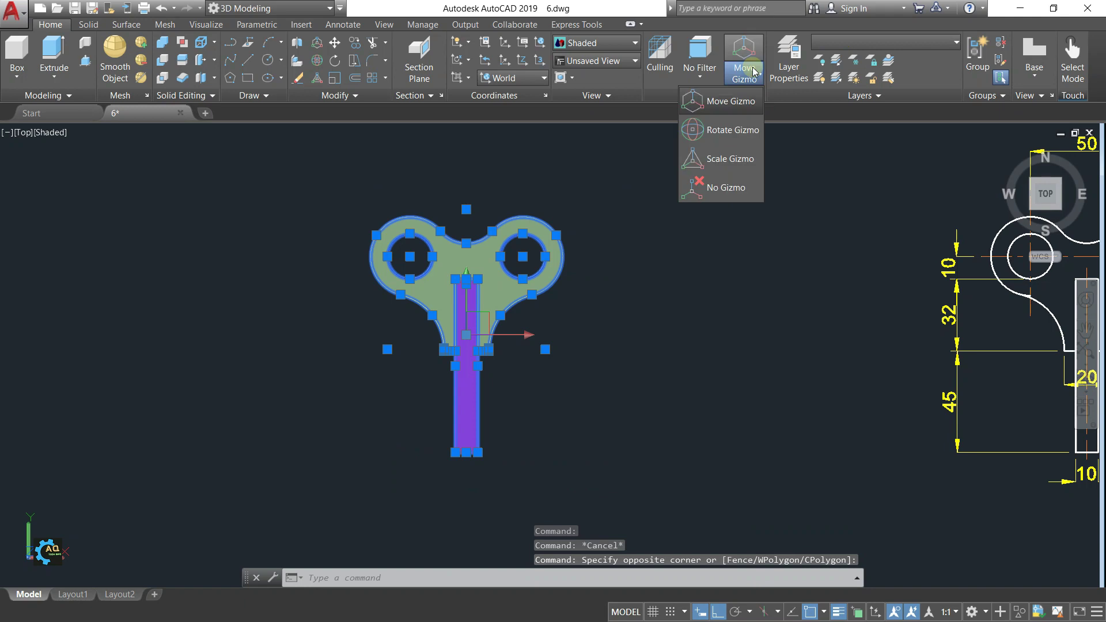
pyautogui.click(738, 131)
pyautogui.scroll(3, 494, 336)
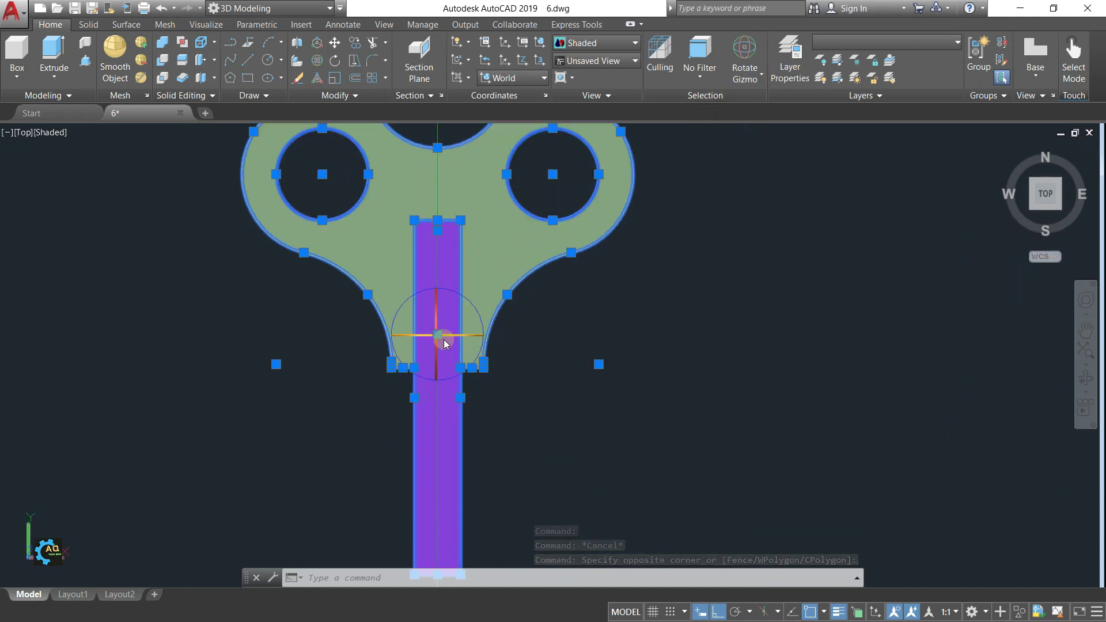
# Step: Turn Ortho off during a trial gizmo rotation of the selected key, and cancel the rotation
pyautogui.click(404, 335)
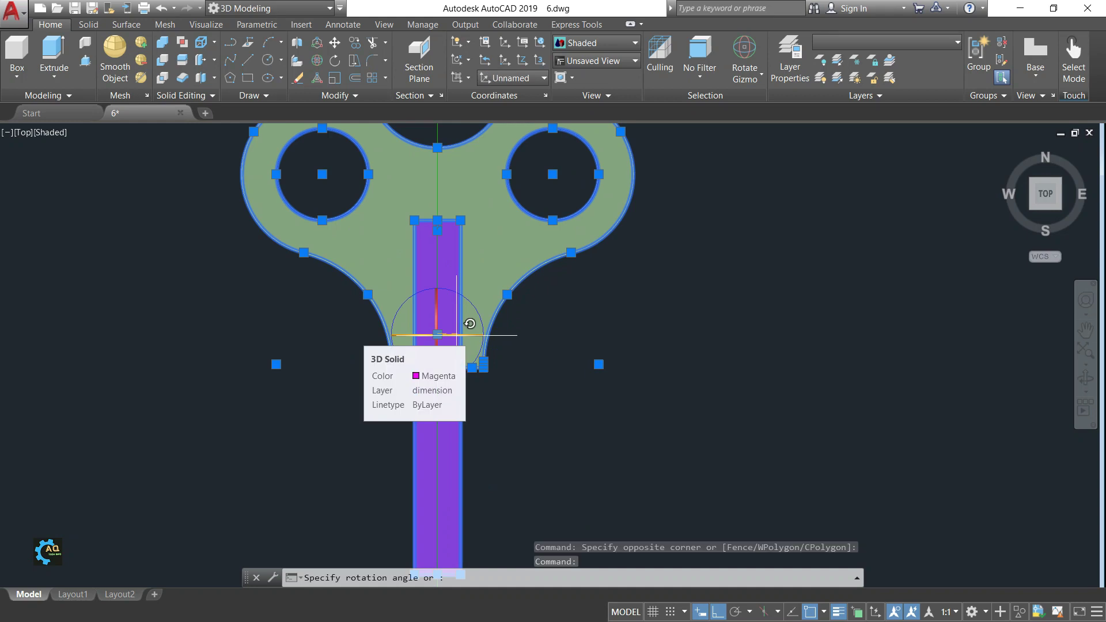
pyautogui.click(718, 611)
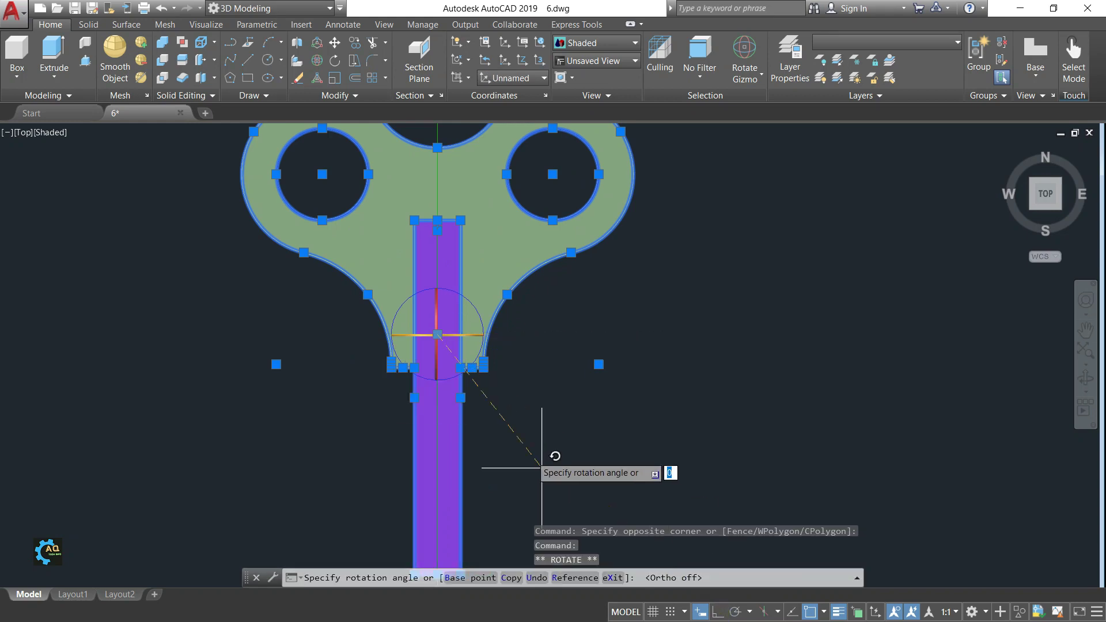
pyautogui.scroll(2, 447, 333)
pyautogui.scroll(2, 446, 335)
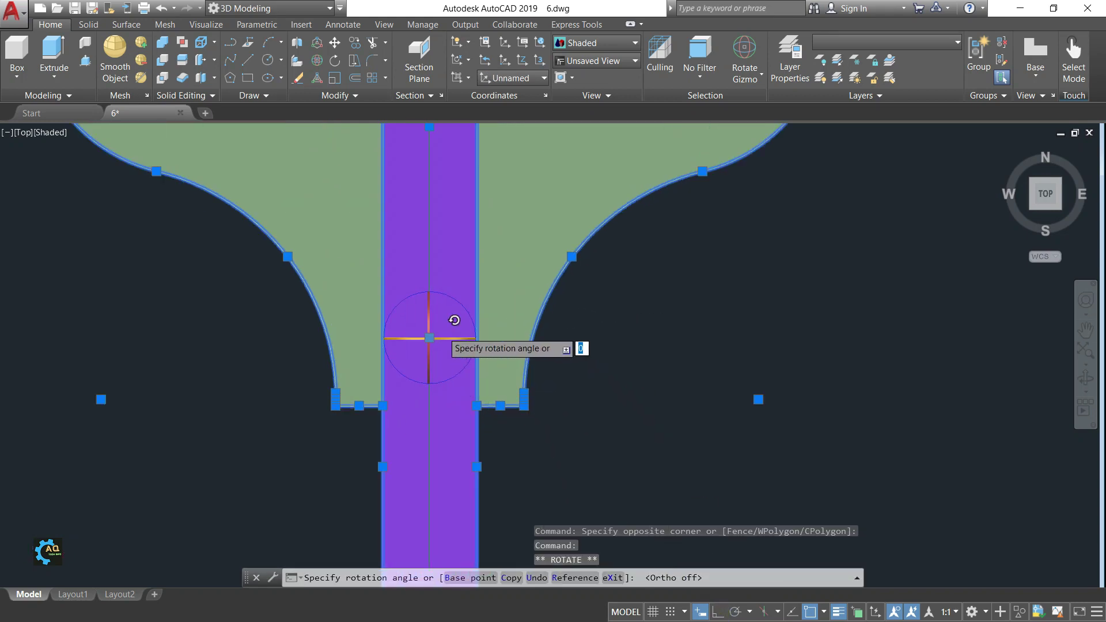
pyautogui.scroll(-4, 503, 313)
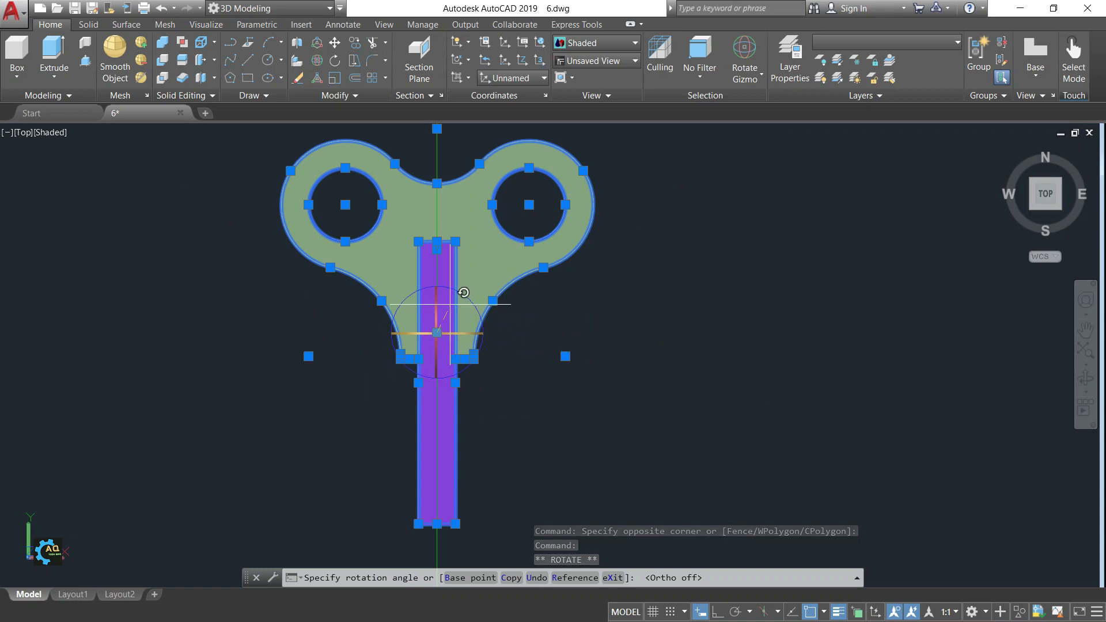
pyautogui.press('Escape')
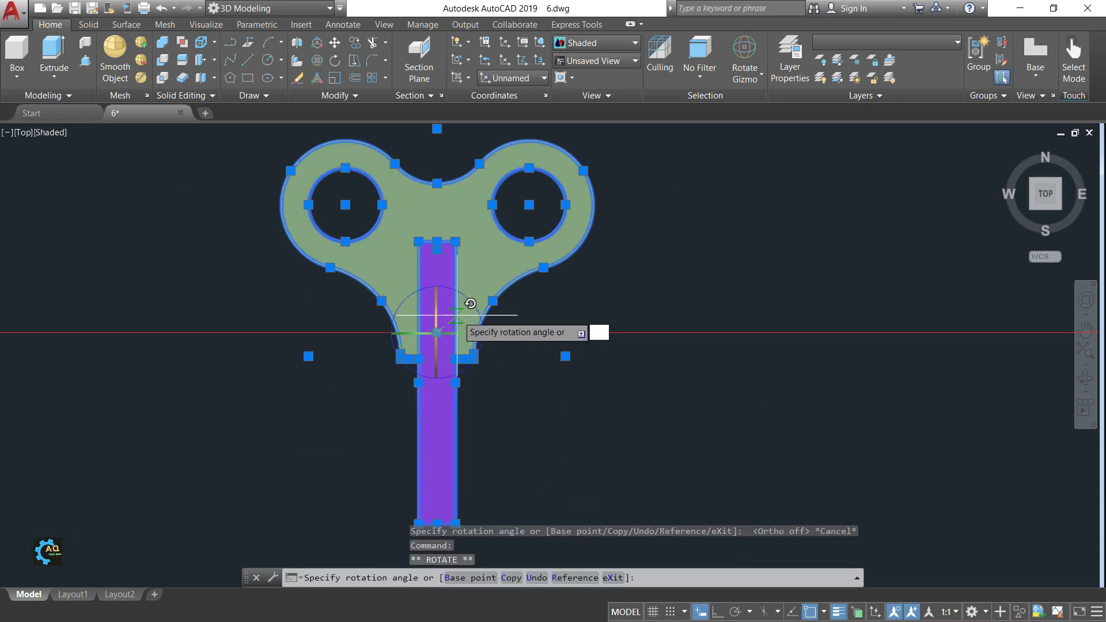
pyautogui.press('Escape')
# Step: Rotate the key about its vertical Y axis by -10 degrees, add another -20 degrees, and deselect it
pyautogui.click(458, 333)
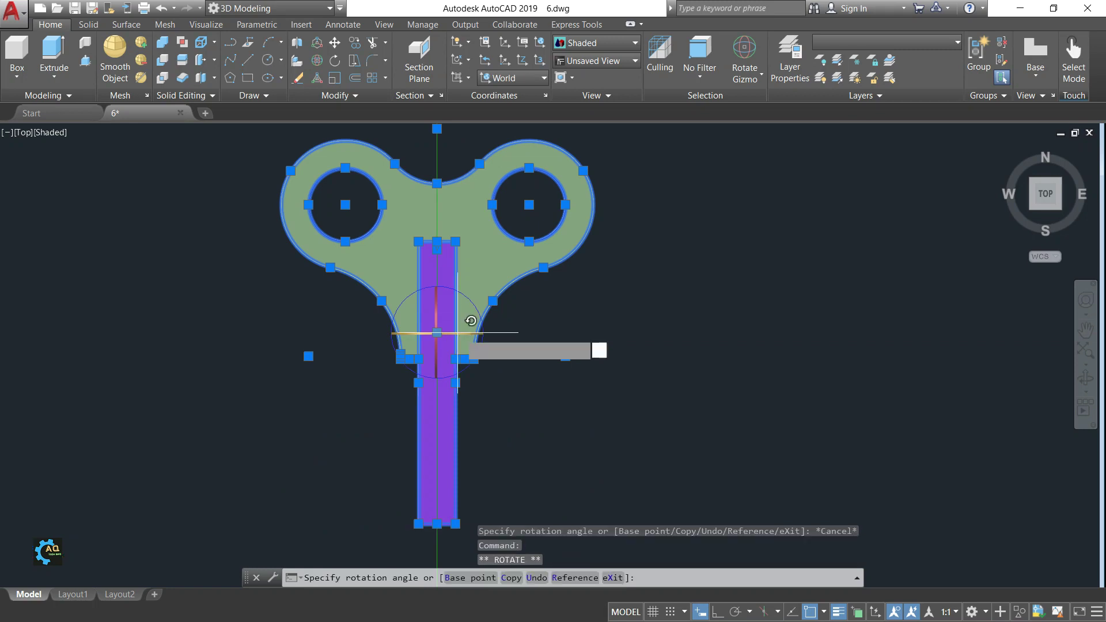
pyautogui.write('-10')
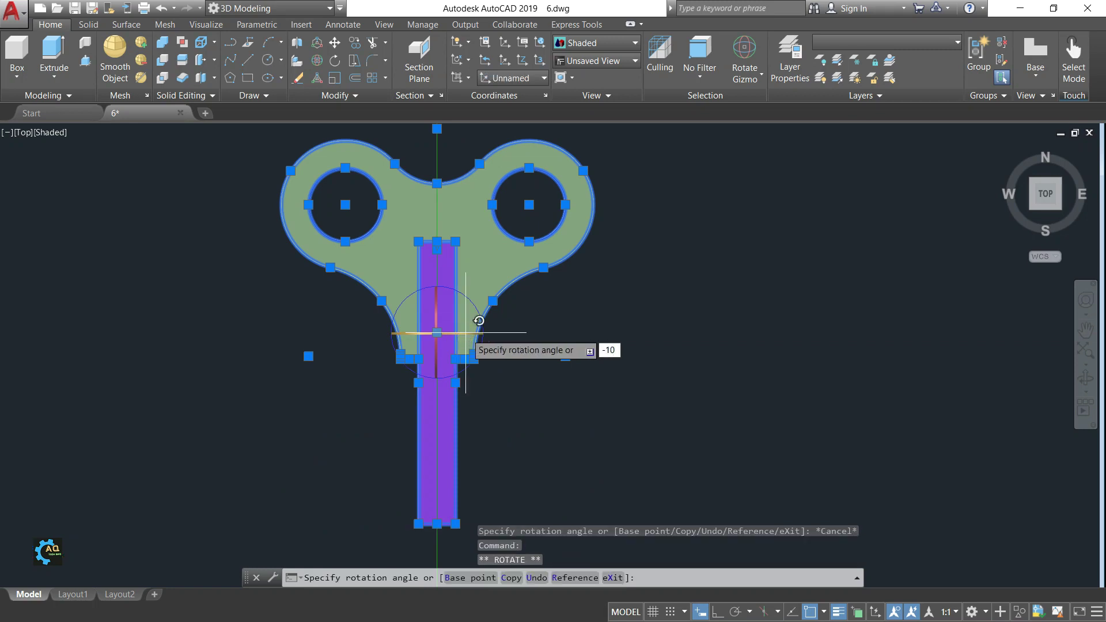
pyautogui.press('Return')
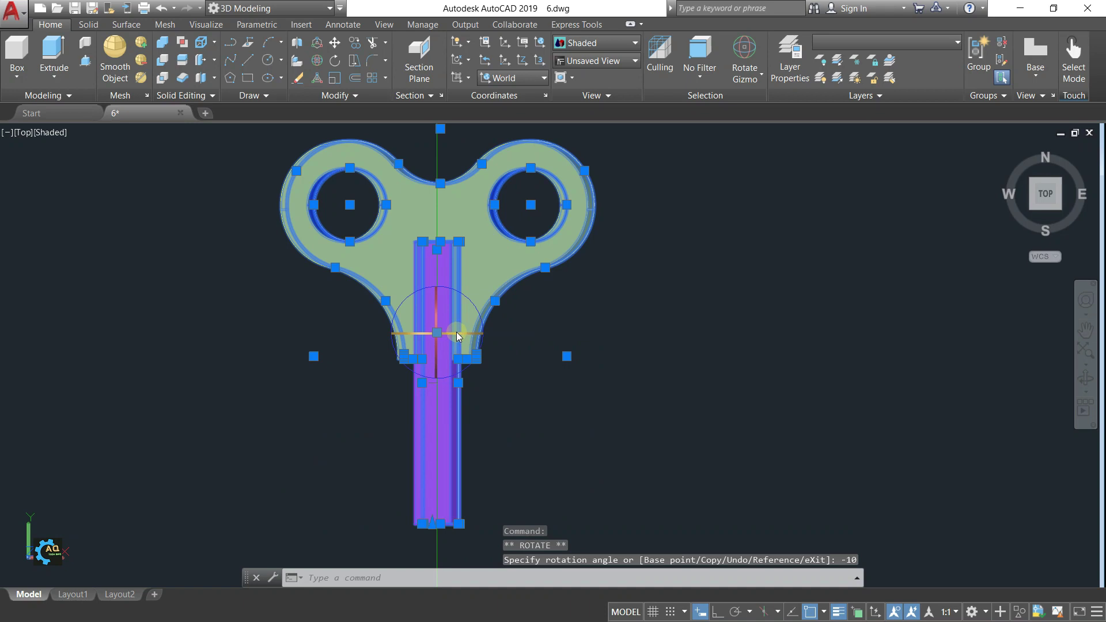
pyautogui.click(444, 333)
pyautogui.write('-20')
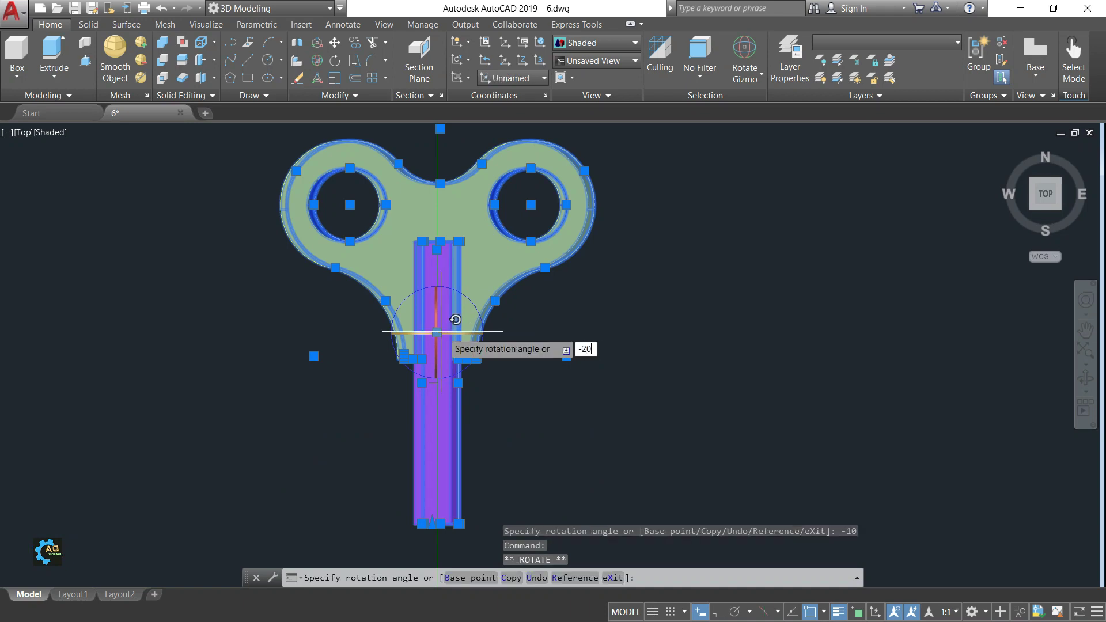
pyautogui.press('Return')
pyautogui.press('Escape')
pyautogui.scroll(-2, 724, 348)
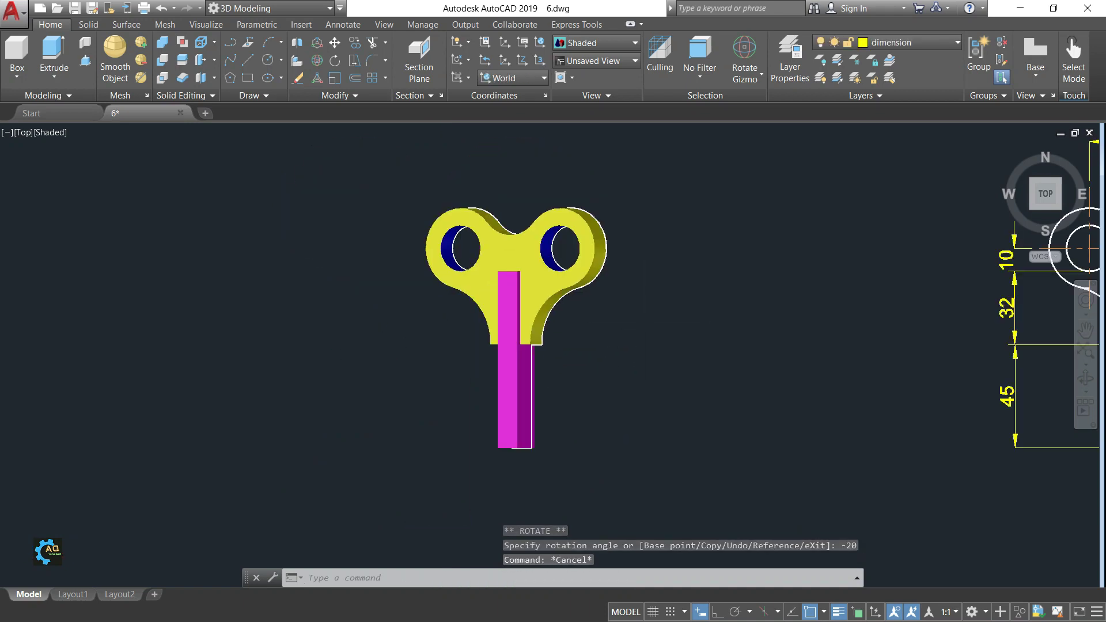
# Step: Move the rotated key with its outlines horizontally closer to the dimensioned 2D drawing
pyautogui.moveTo(723, 348); pyautogui.dragTo(628, 357, button='middle')
pyautogui.scroll(-2, 624, 348)
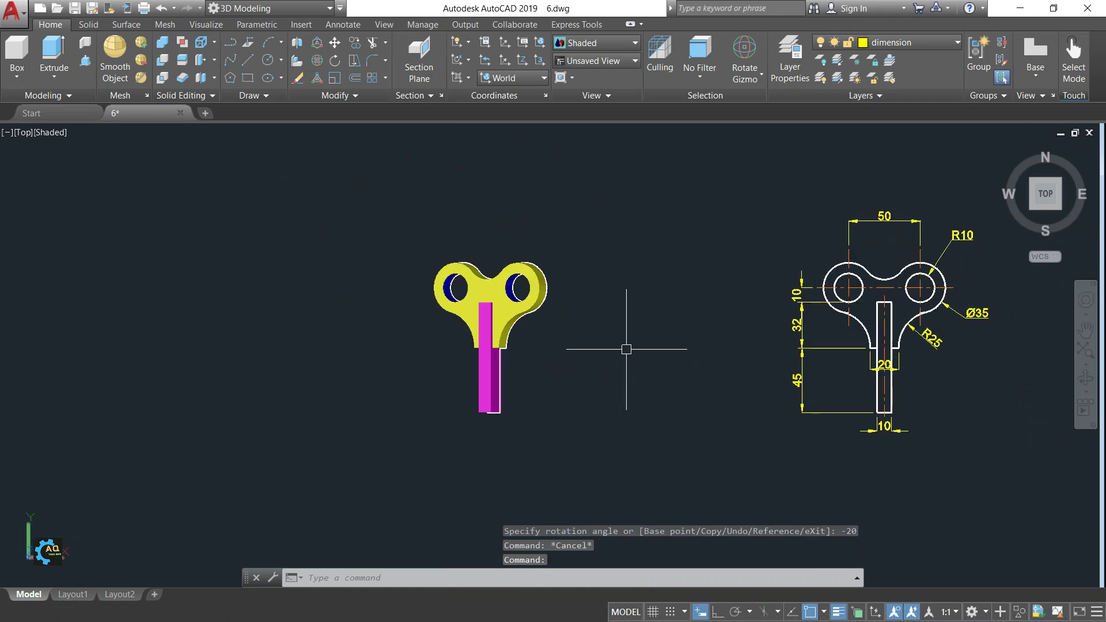
pyautogui.moveTo(627, 382); pyautogui.dragTo(600, 383, button='middle')
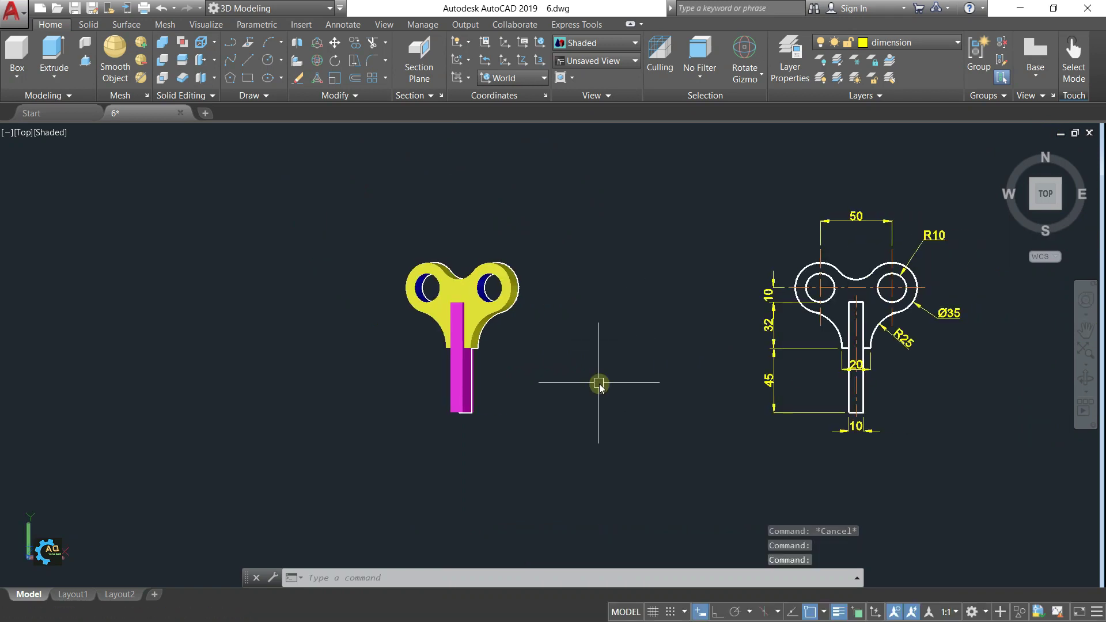
pyautogui.write('m')
pyautogui.press('Return')
pyautogui.click(599, 263)
pyautogui.click(400, 451)
pyautogui.press('Return')
pyautogui.click(451, 477)
pyautogui.press('Escape')
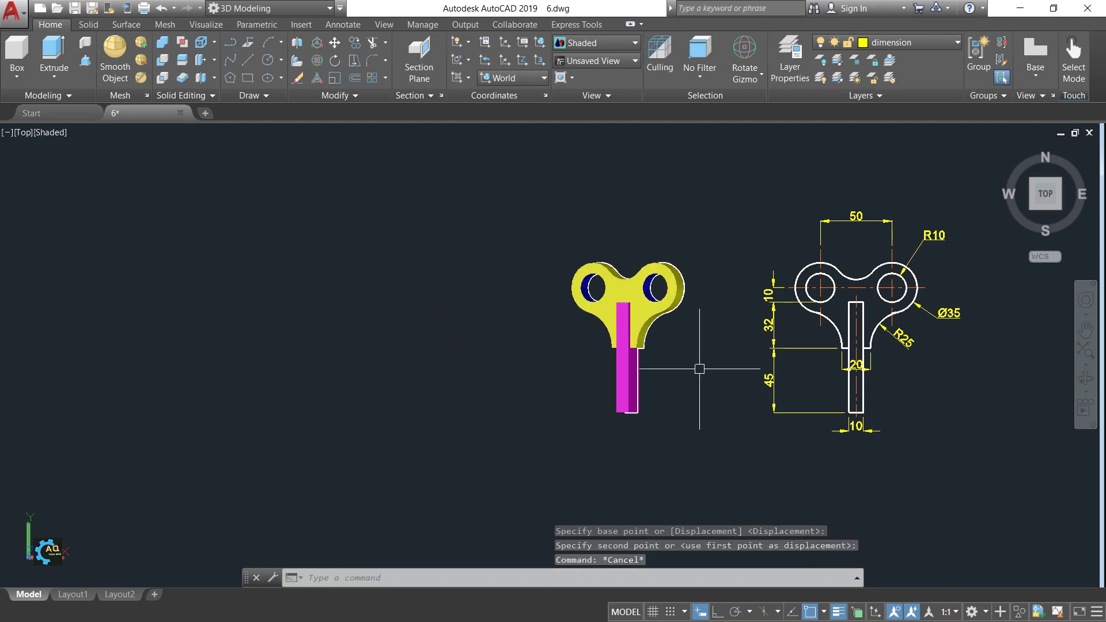
# Step: Examine the rotated key's head and shank edges up close for leftover 2D outline curves
pyautogui.scroll(2, 706, 357)
pyautogui.moveTo(712, 346); pyautogui.dragTo(676, 347, button='middle')
pyautogui.scroll(2, 646, 308)
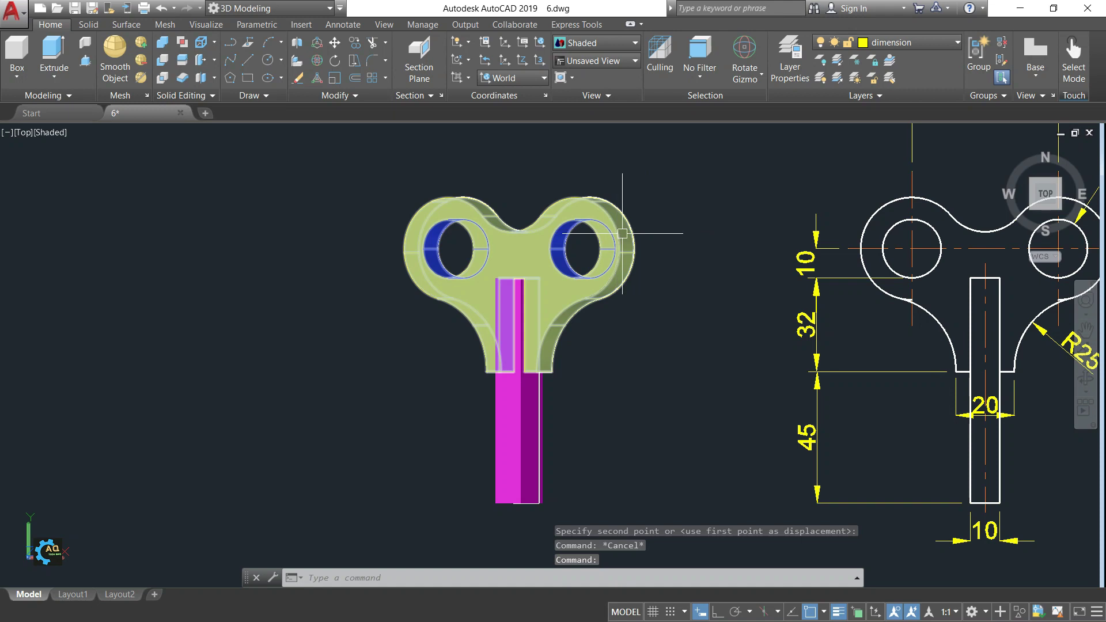
pyautogui.scroll(3, 639, 225)
pyautogui.click(638, 217)
pyautogui.press('Escape')
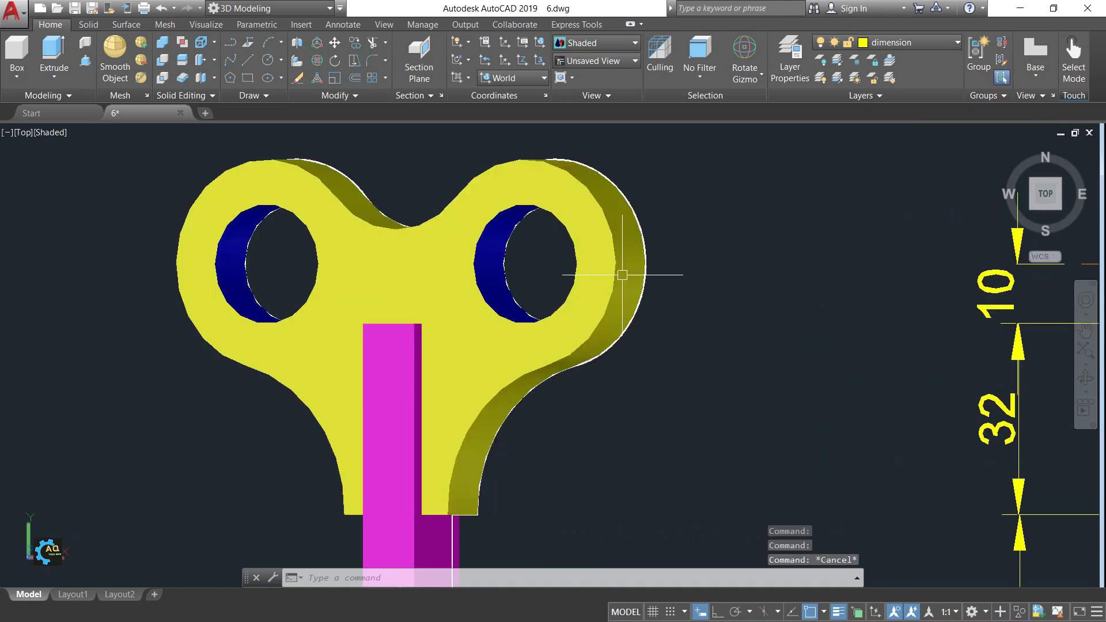
pyautogui.moveTo(484, 502); pyautogui.dragTo(542, 374, button='middle')
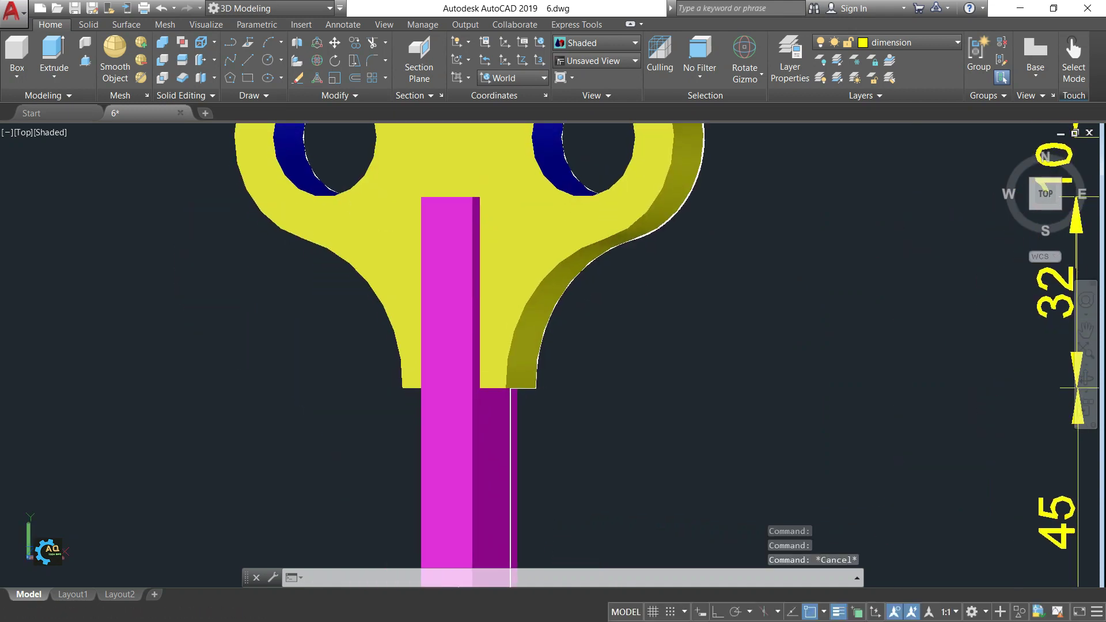
pyautogui.click(511, 425)
pyautogui.scroll(-3, 588, 412)
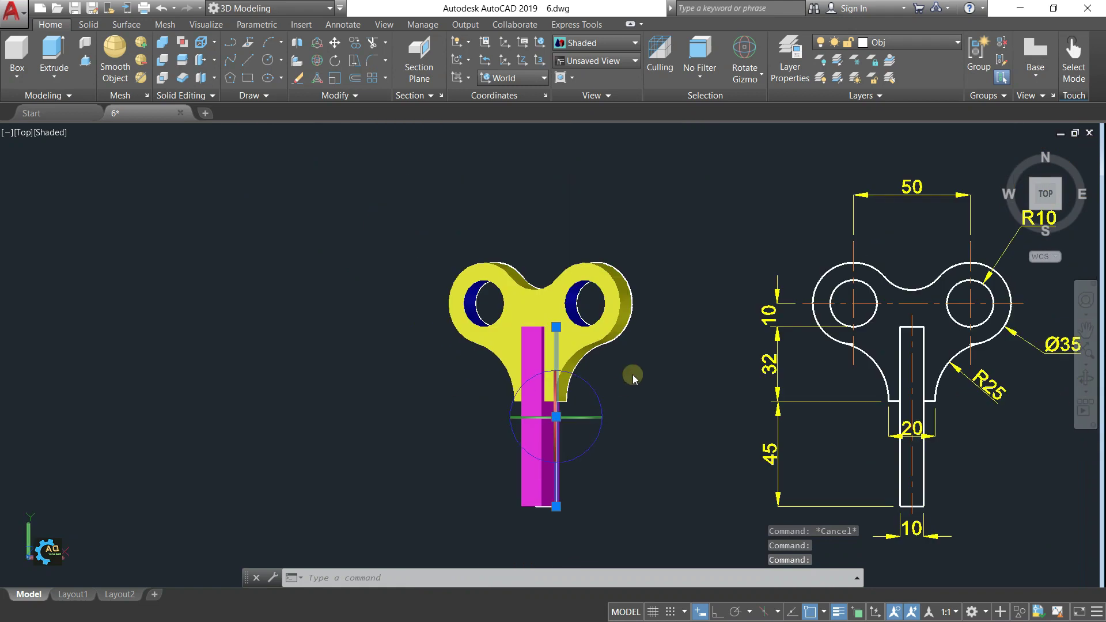
pyautogui.press('Escape')
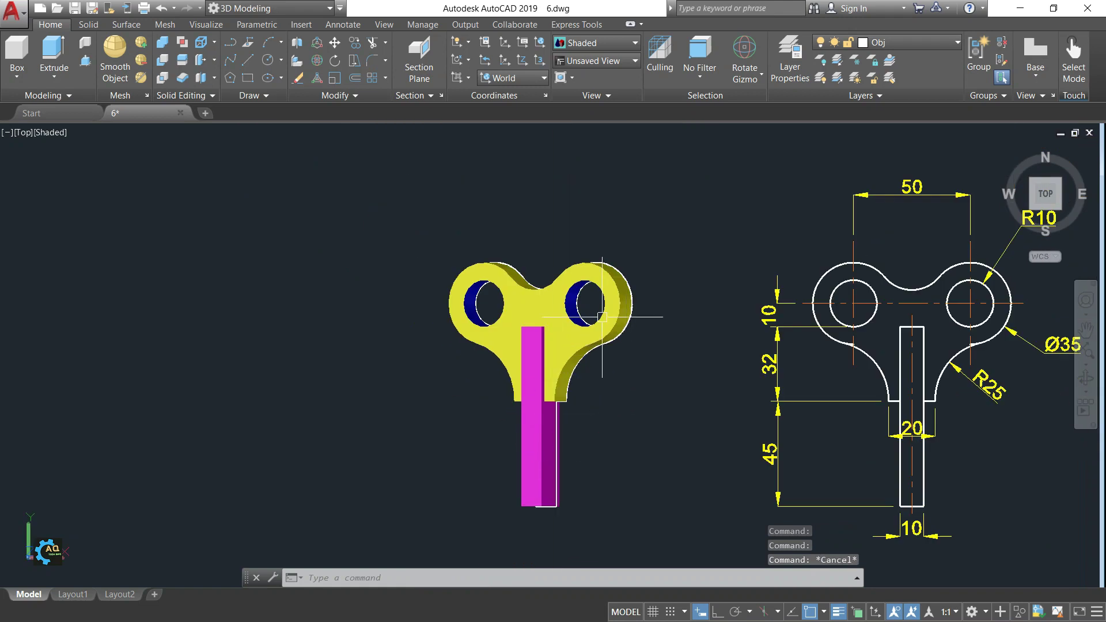
# Step: Hide the yellow head solid and the magenta shank solid
pyautogui.click(591, 279)
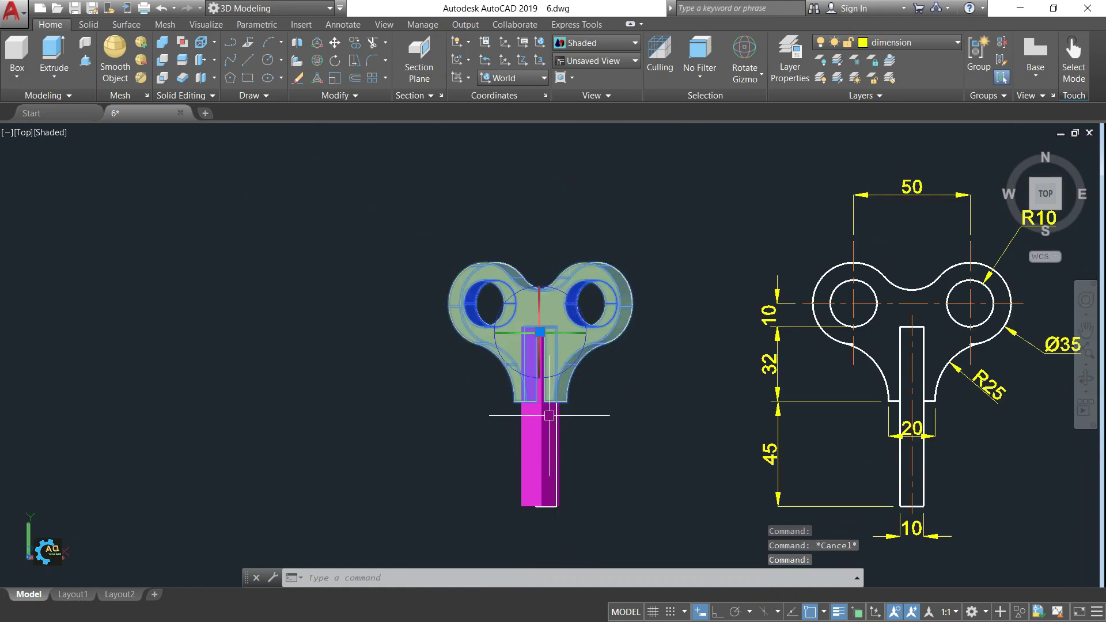
pyautogui.click(538, 451)
pyautogui.rightClick(537, 452)
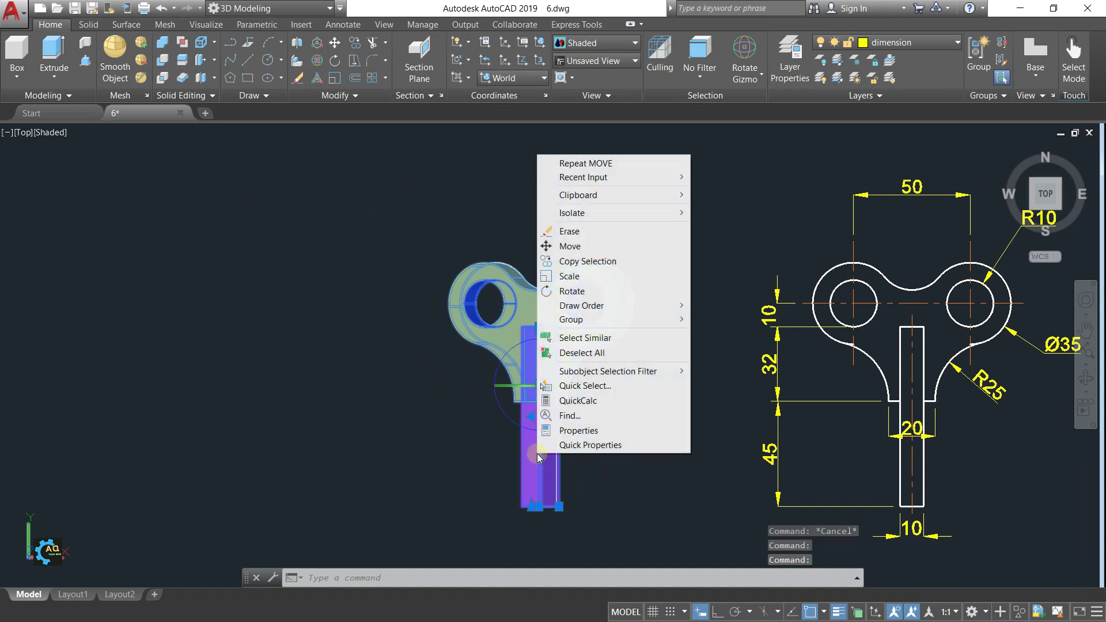
pyautogui.moveTo(609, 215)
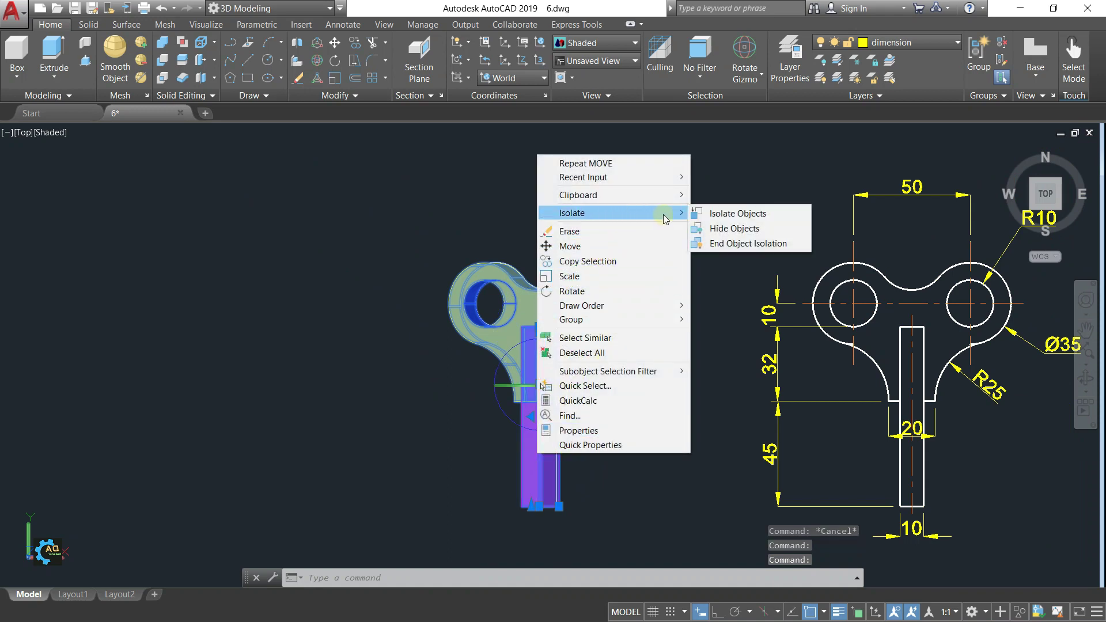
pyautogui.click(729, 228)
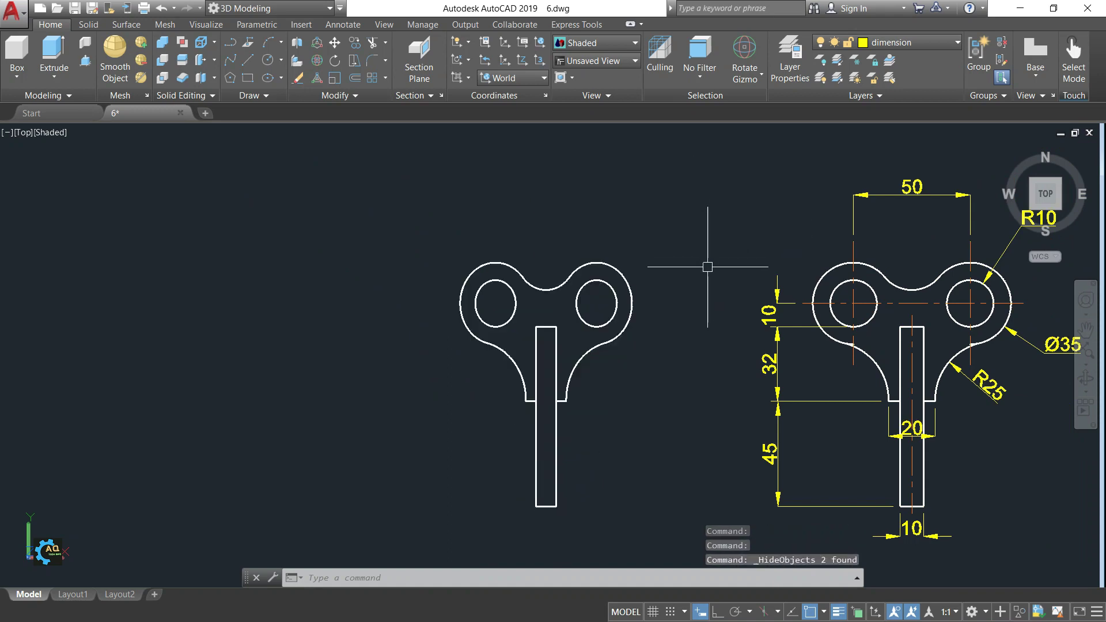
# Step: Erase all the leftover white outline curves at the hidden key's location
pyautogui.click(678, 211)
pyautogui.click(439, 540)
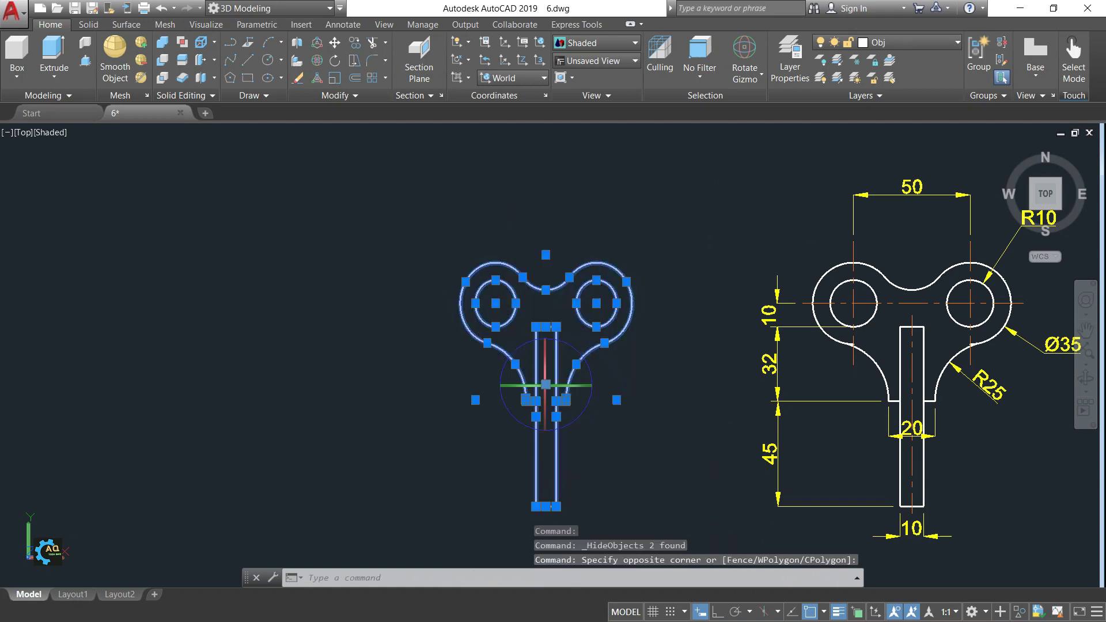
pyautogui.press('Delete')
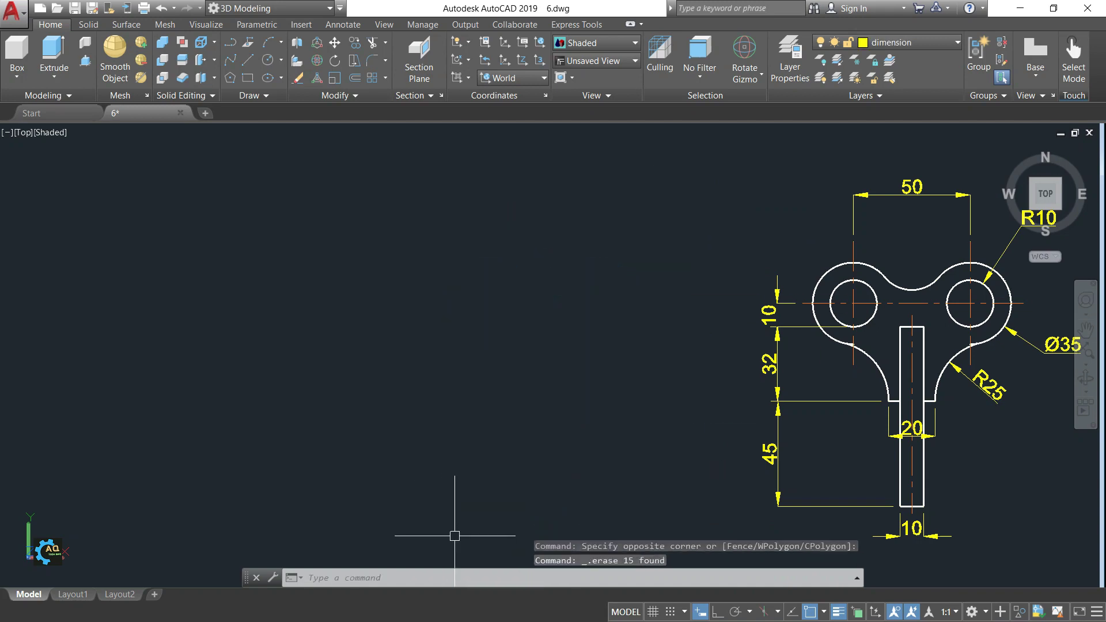
# Step: End the object isolation to bring back the hidden key solids, and frame them beside the dimensioned drawing
pyautogui.click(1014, 613)
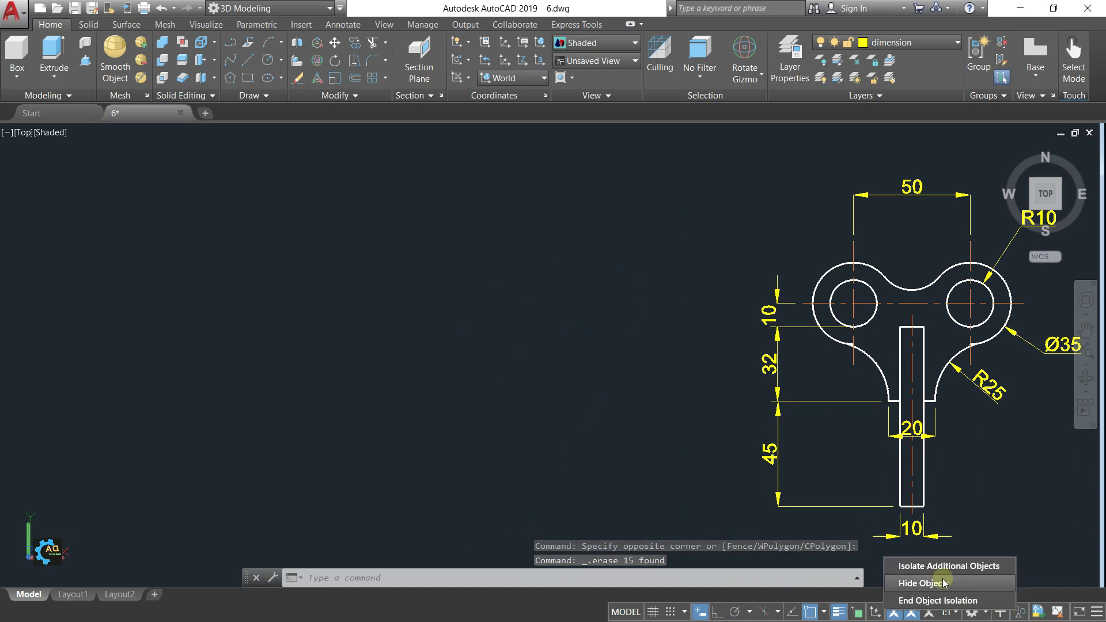
pyautogui.click(932, 603)
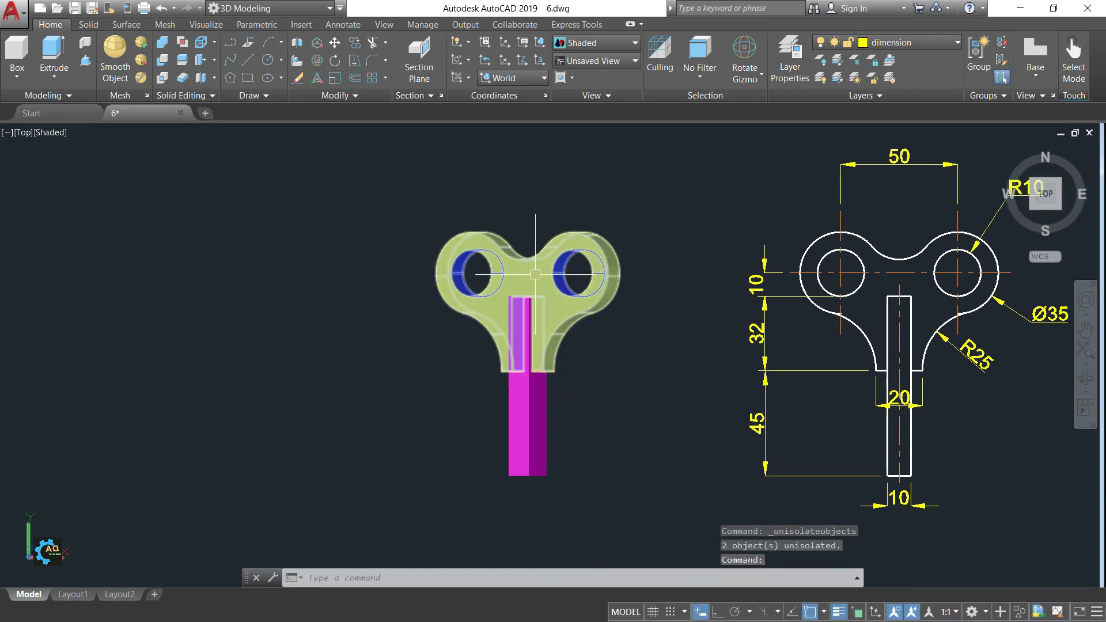
pyautogui.moveTo(593, 366); pyautogui.dragTo(544, 378, button='middle')
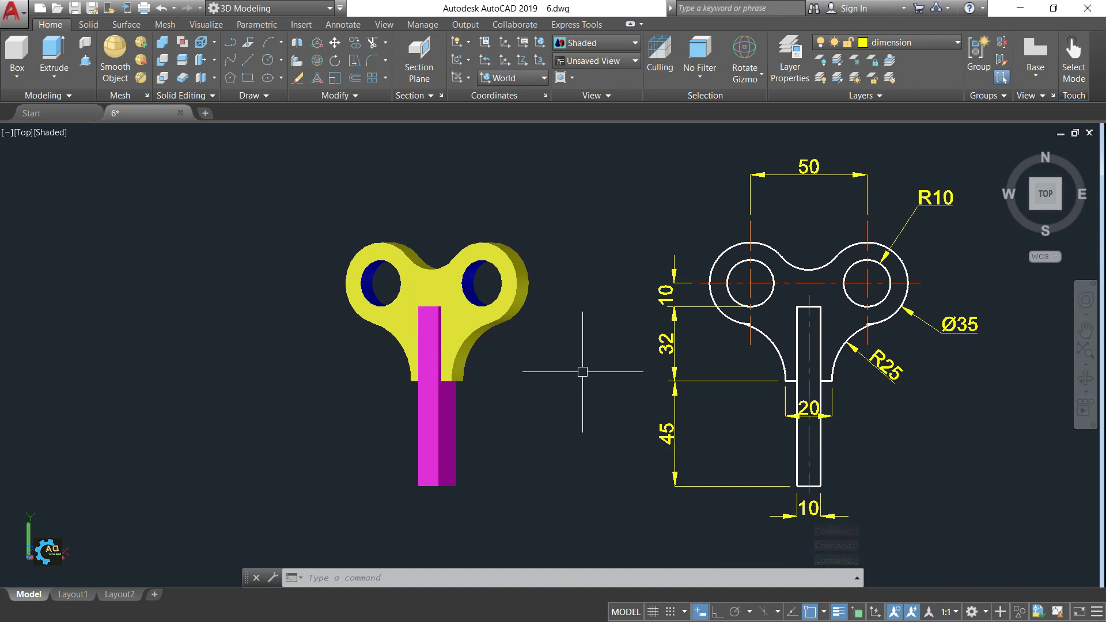
pyautogui.moveTo(588, 377); pyautogui.dragTo(558, 378, button='middle')
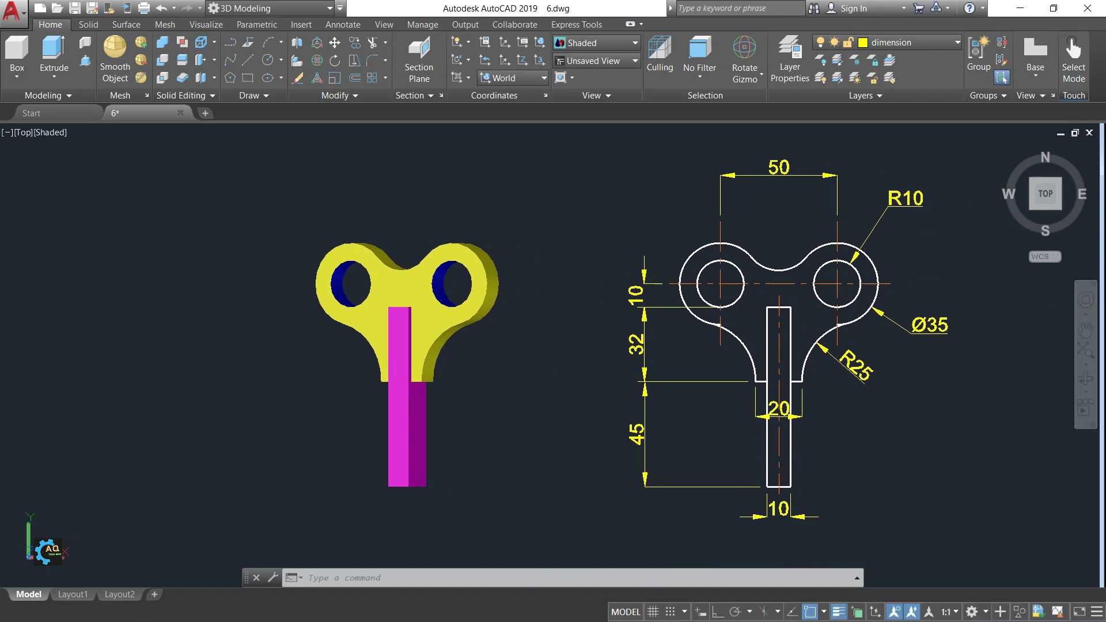
pyautogui.press('F12')
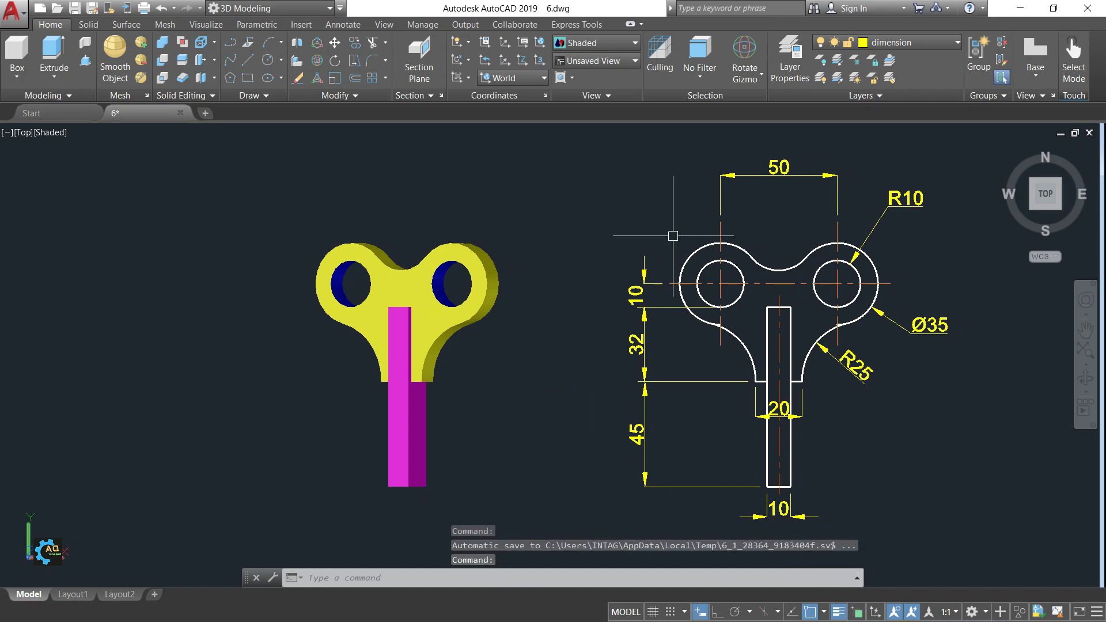